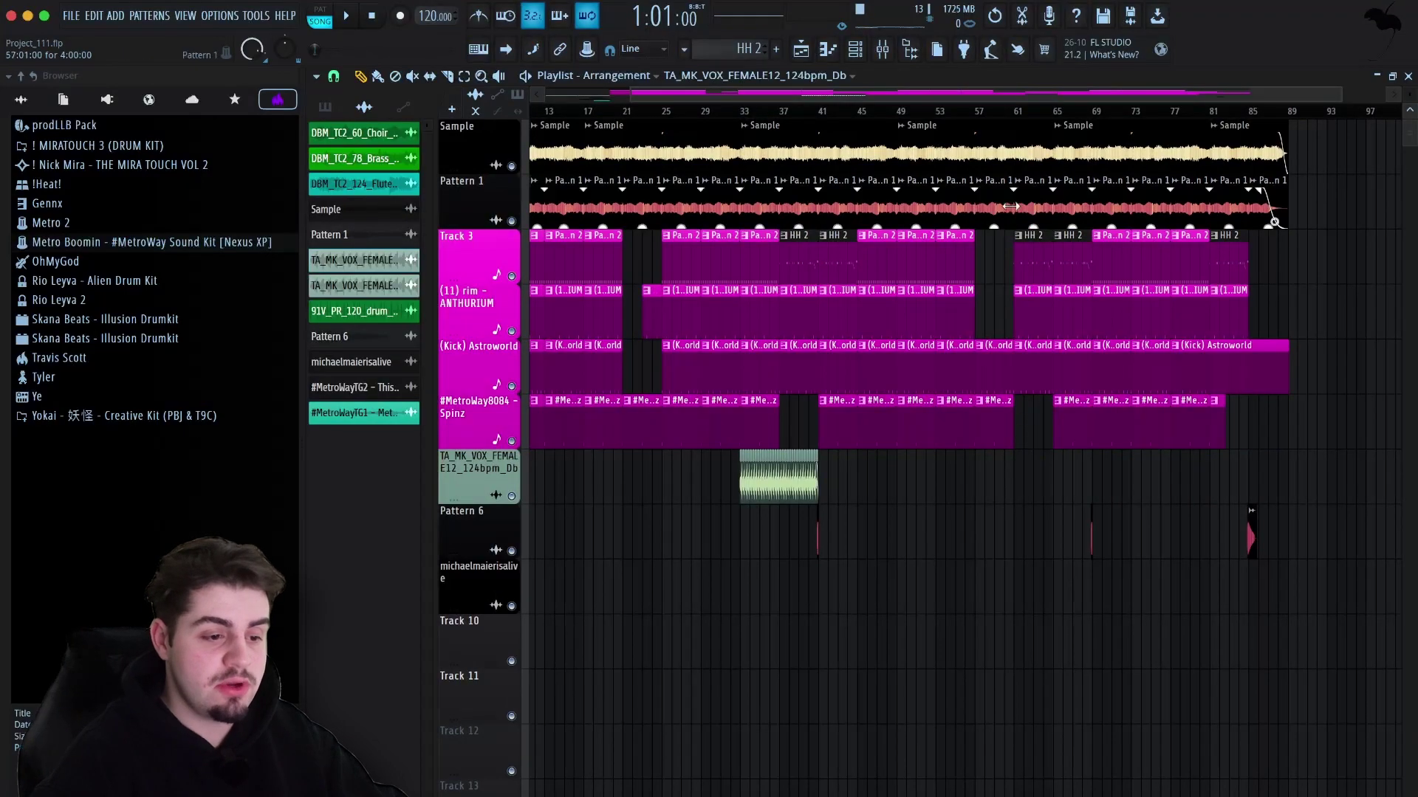
- Inspect the audio clip settings of the melodic loops, including DBM_TC2_124_Flute_Loop, from the start of the arrangement
scroll(705, 640, "left", 3)
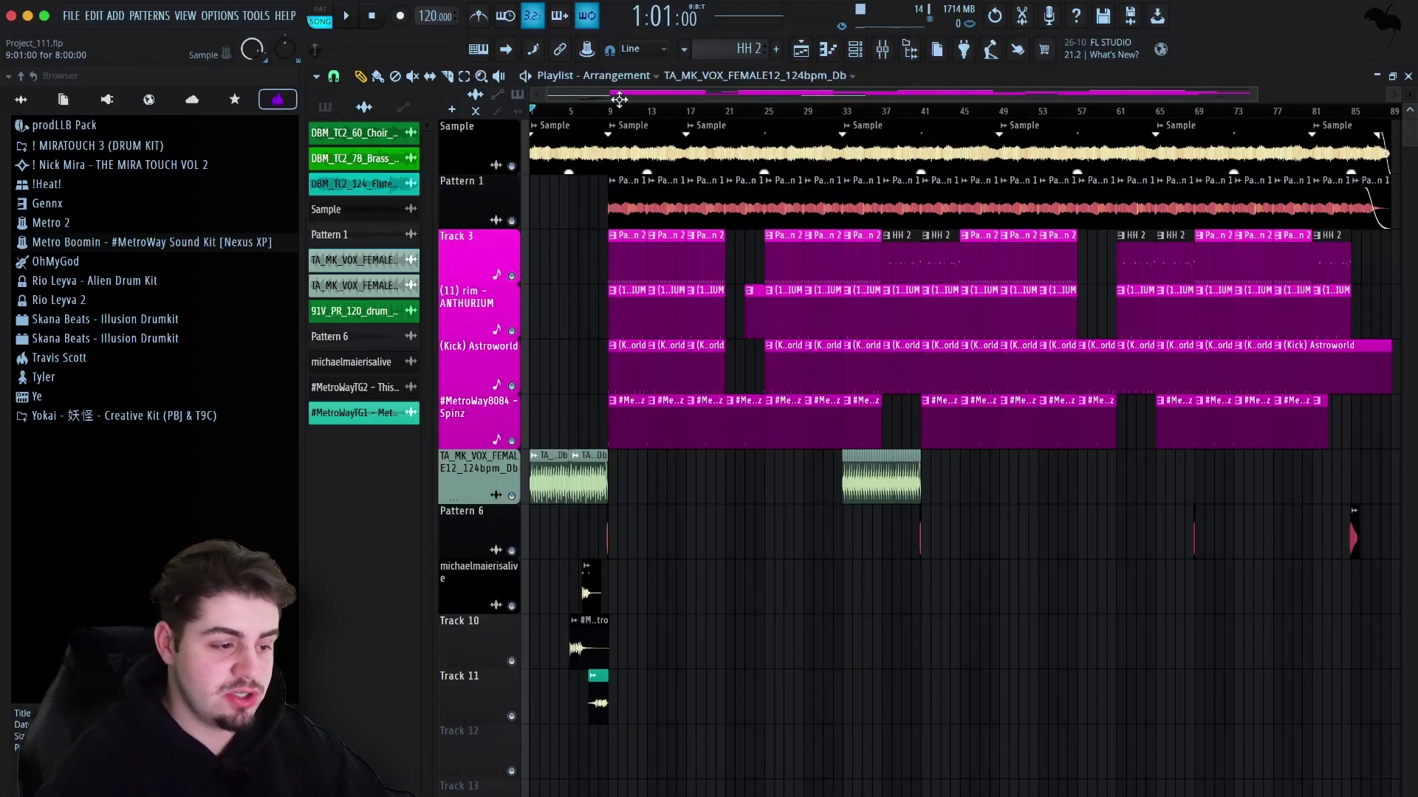
left_click(354, 133)
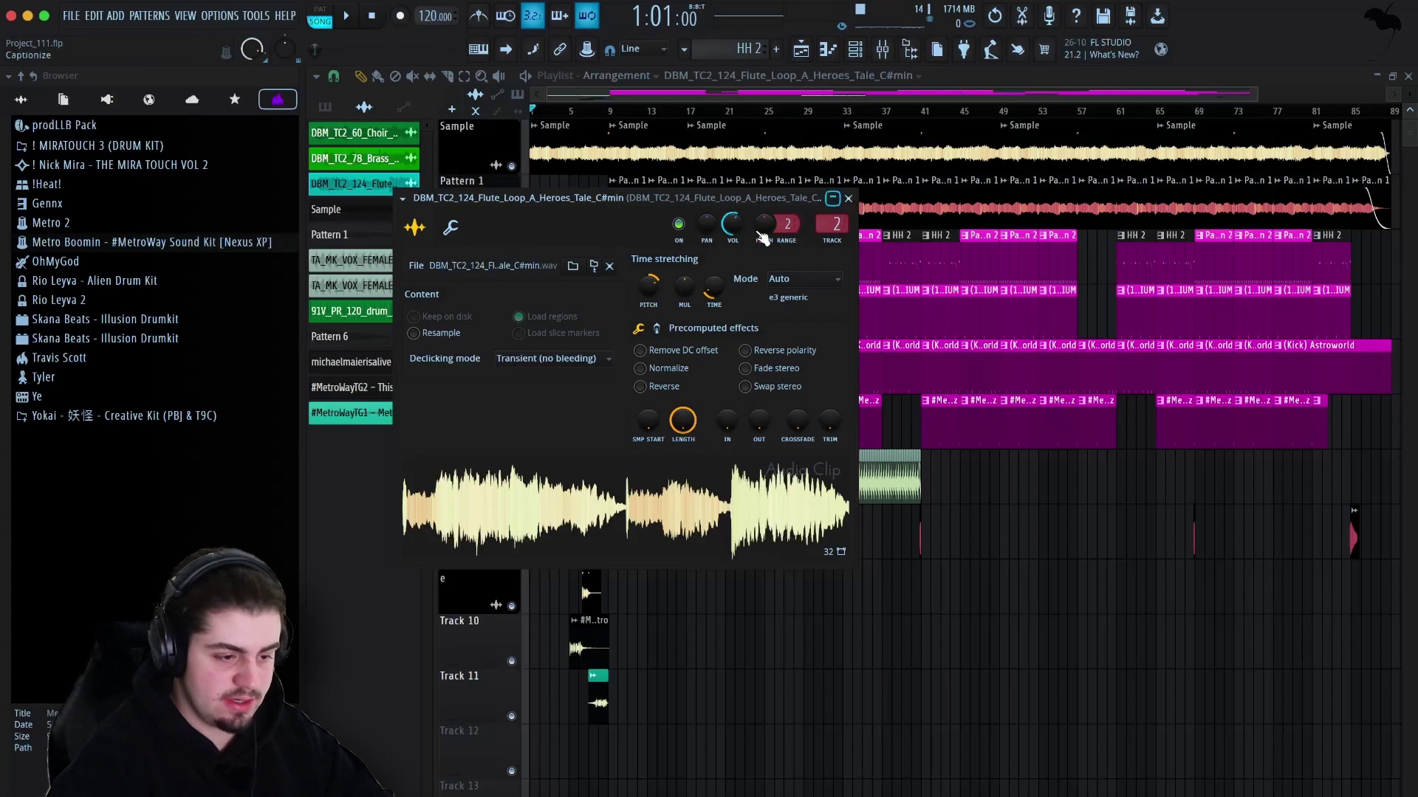
left_click(847, 200)
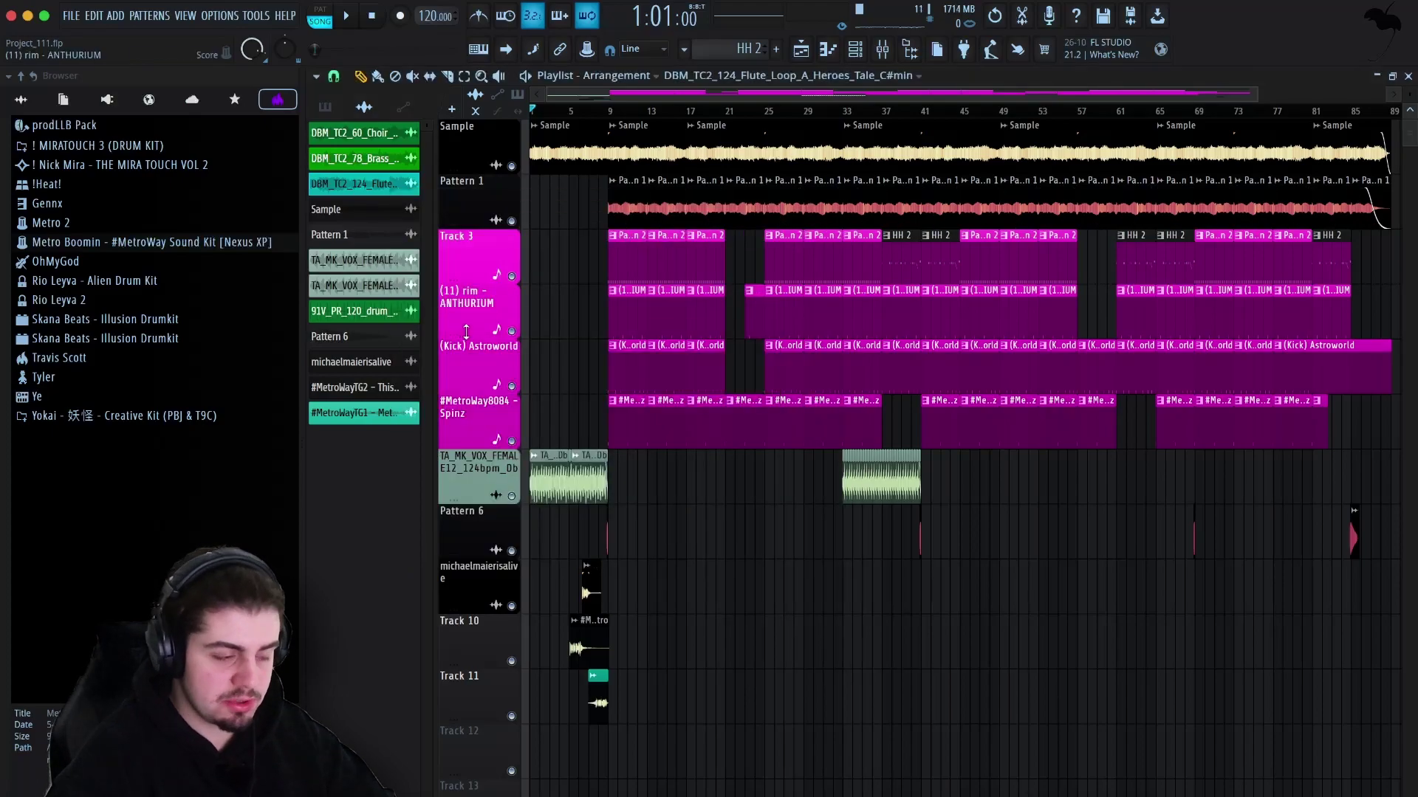
- Place Pattern 1 at bar 1, open its Analog Lab V instrument and audition the Apache Dance preset with a note
left_click(541, 193)
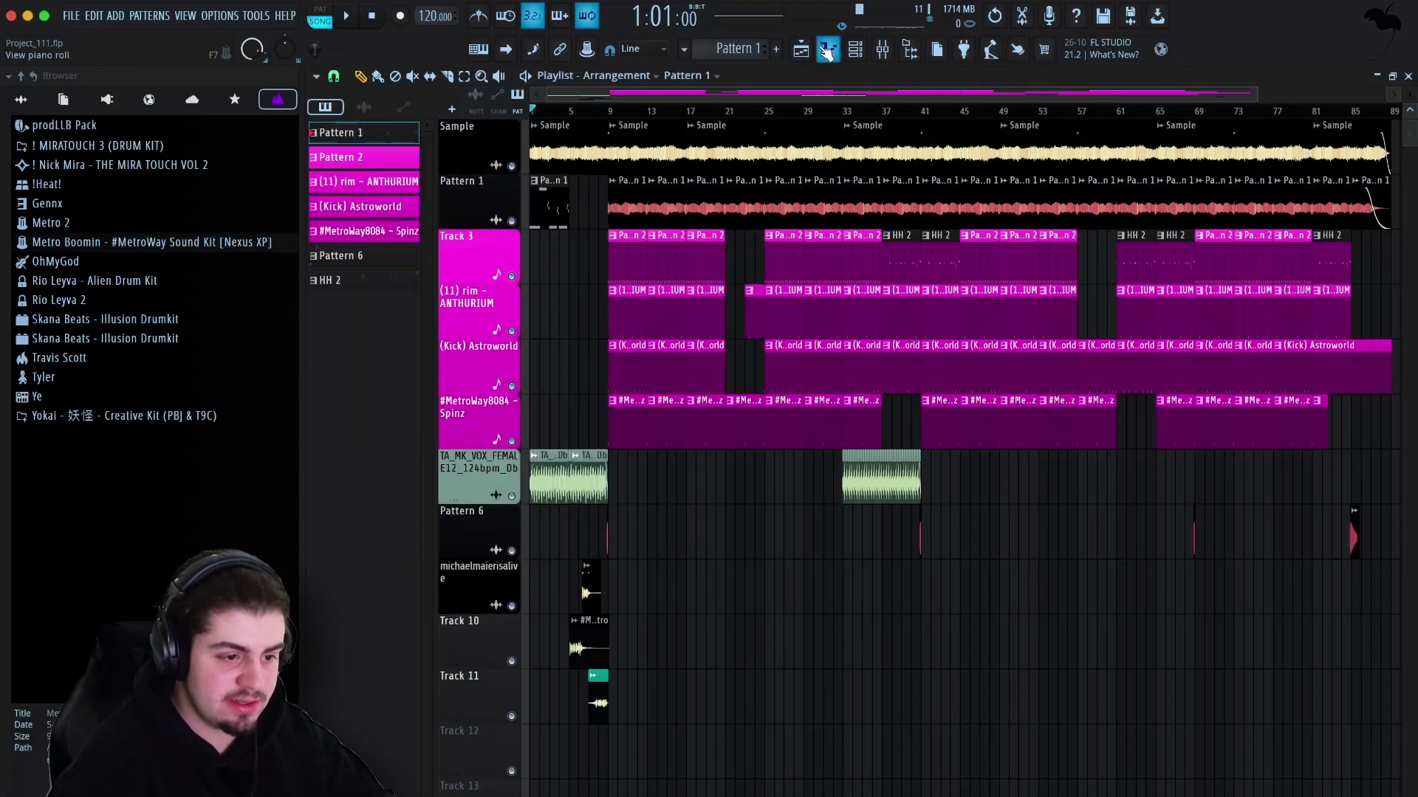
left_click(855, 50)
left_click(440, 365)
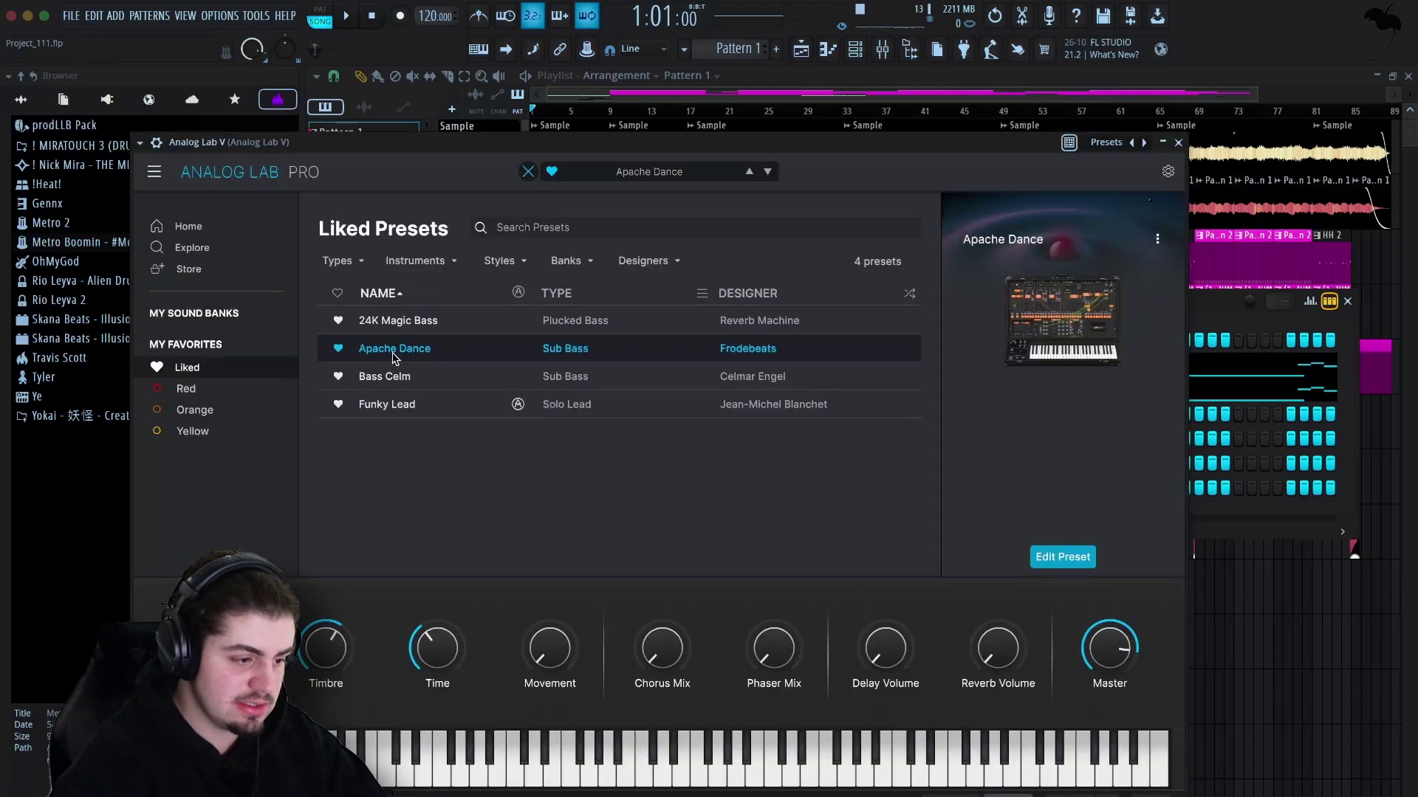
left_click(512, 771)
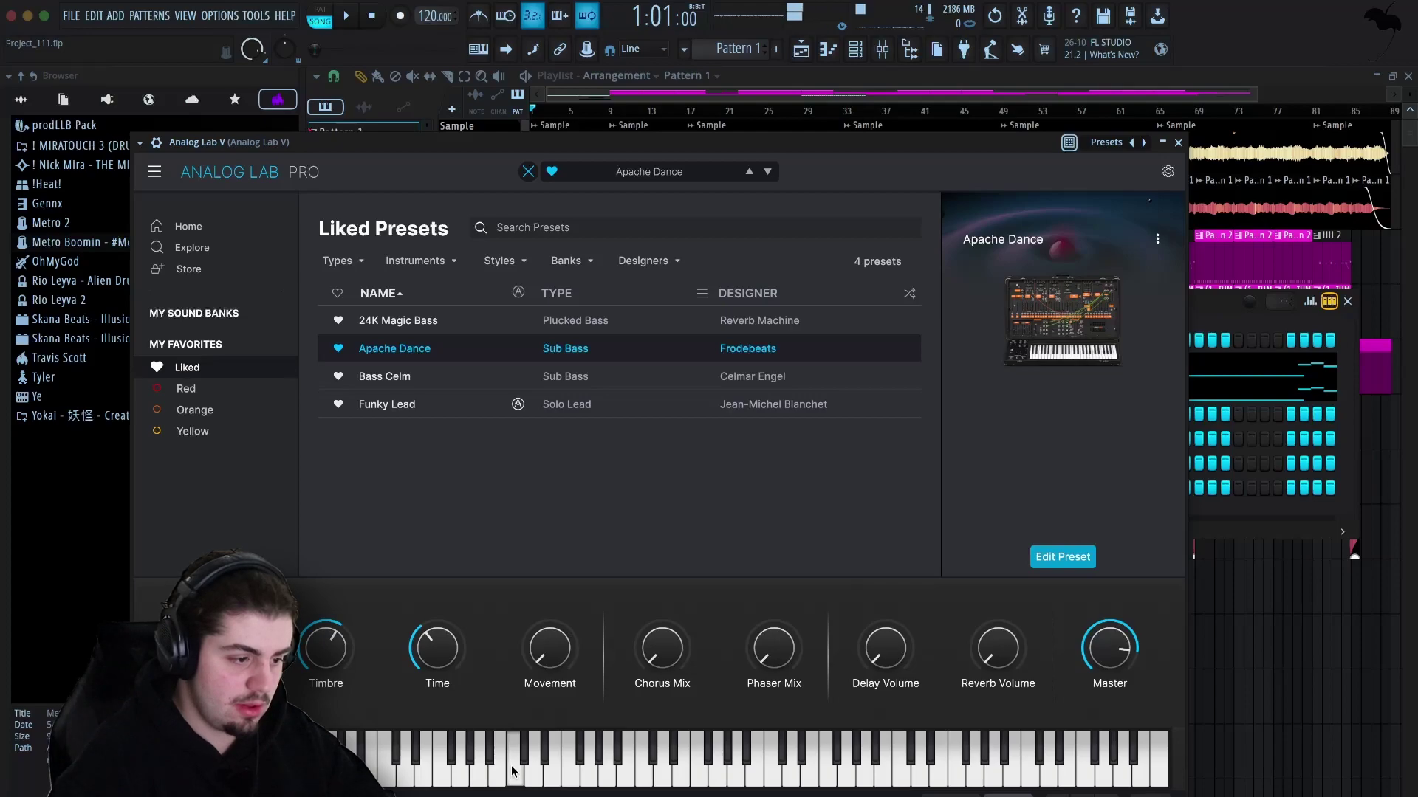
left_click(1177, 143)
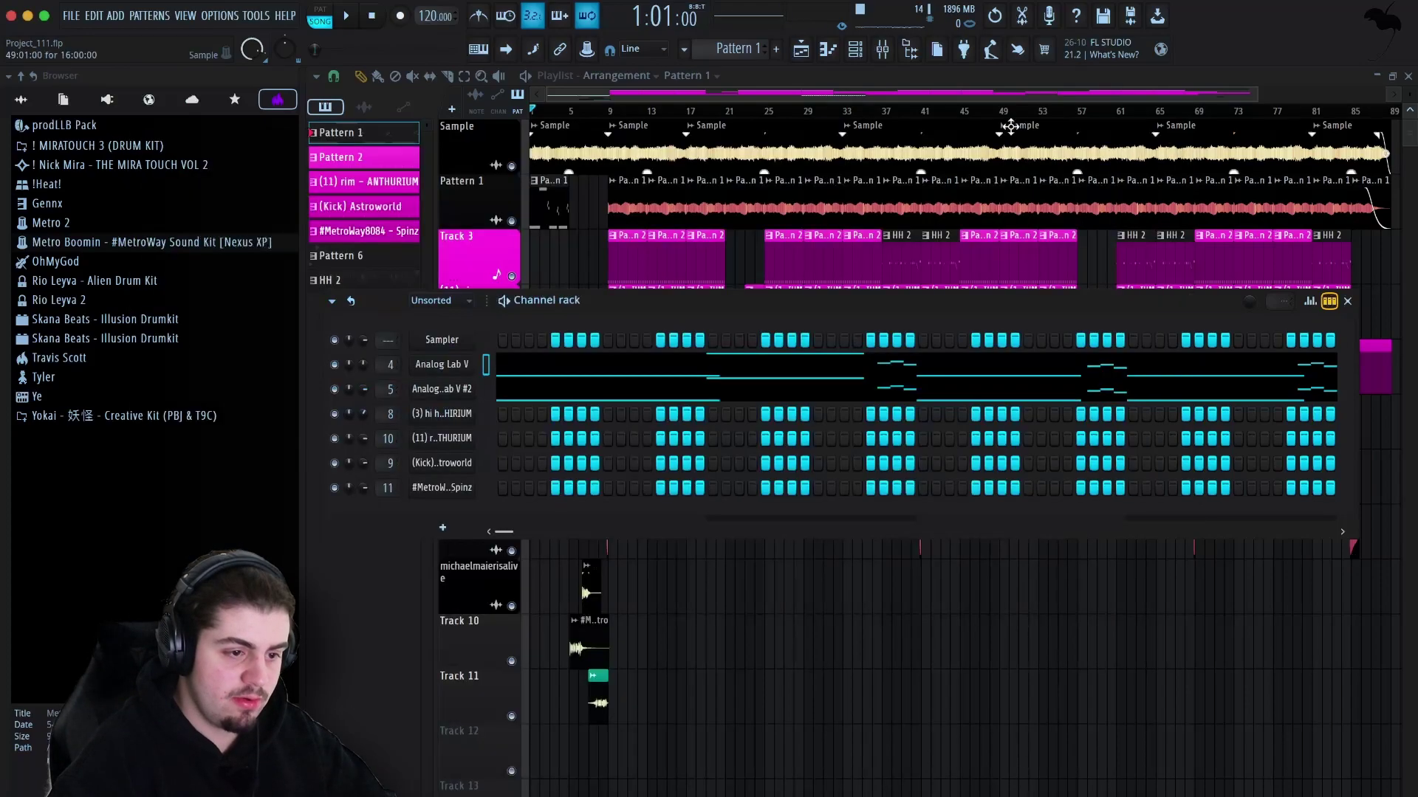
- Inspect the Fruity parametric EQ 2 curve on the Analog Lab V mixer track
left_click(883, 50)
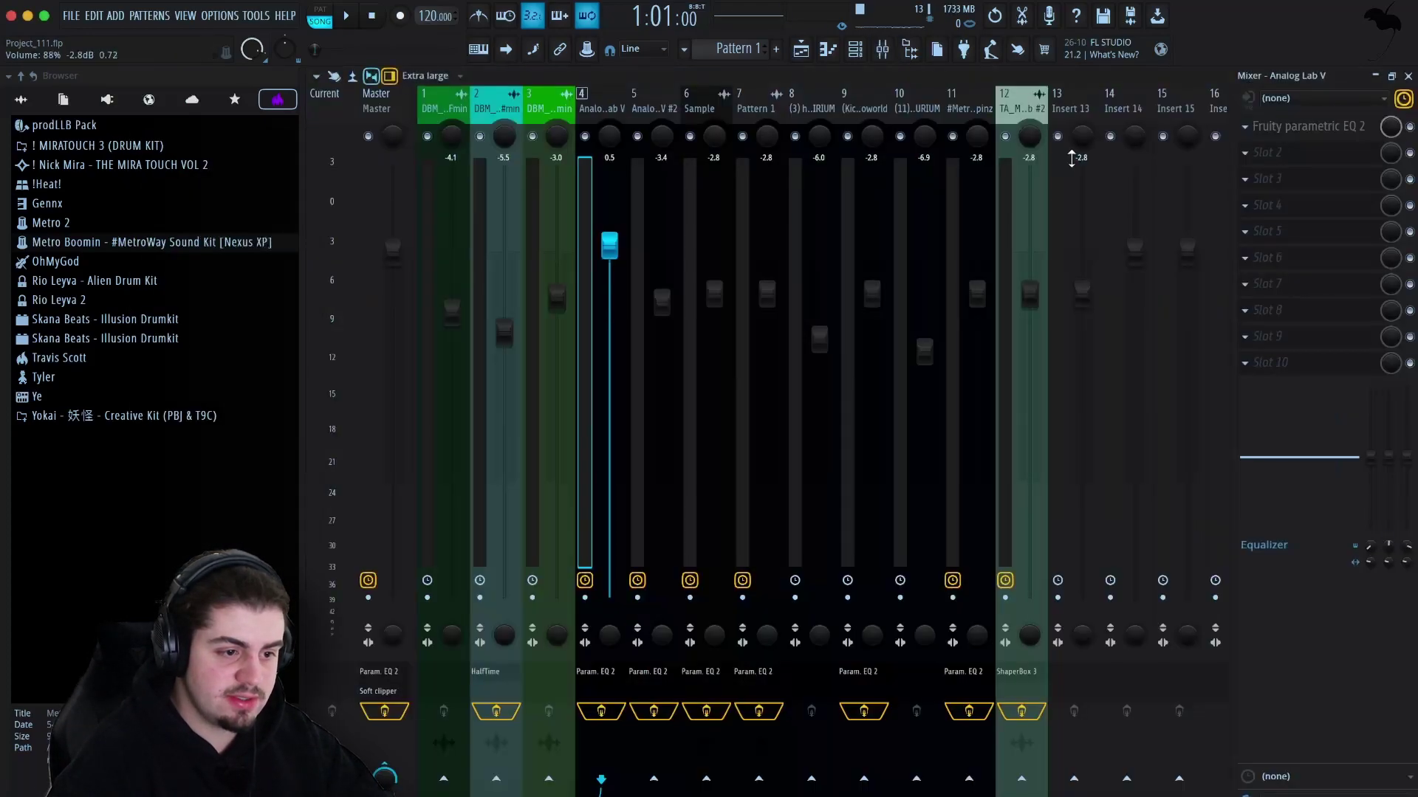
left_click(1243, 135)
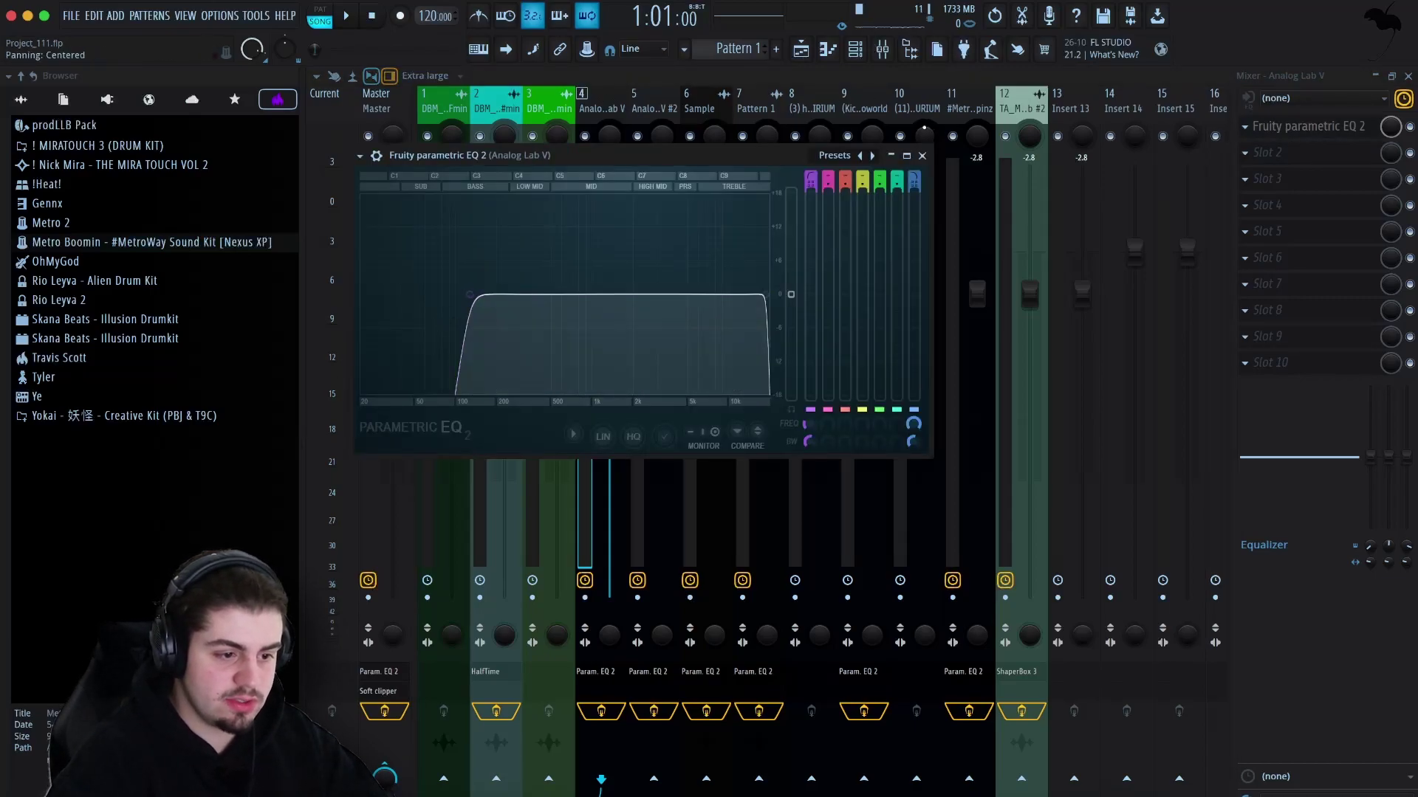
left_click(922, 155)
left_click(1408, 76)
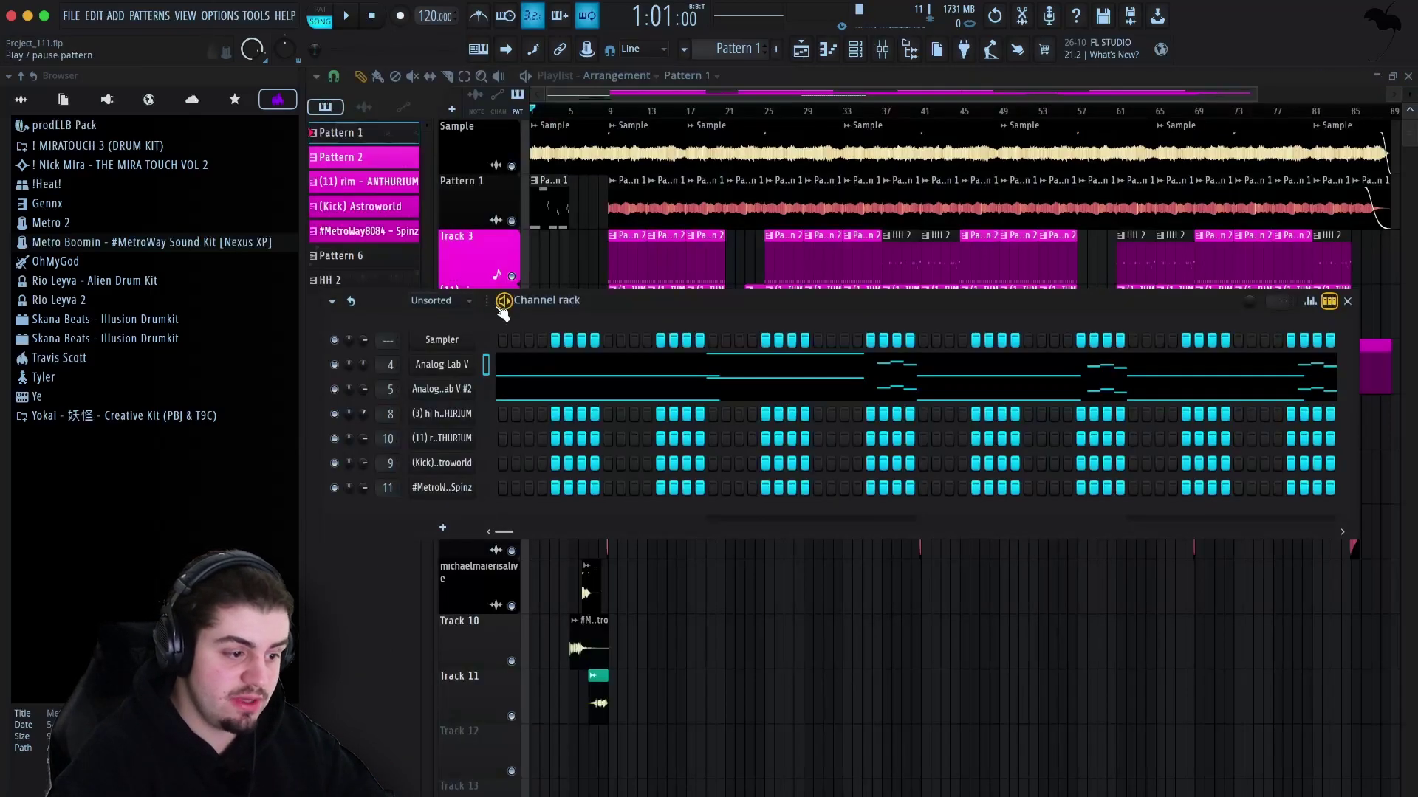
- Audition the Bass Celm preset of Analog Lab V #2 and inspect the EQ on its mixer track
left_click(457, 389)
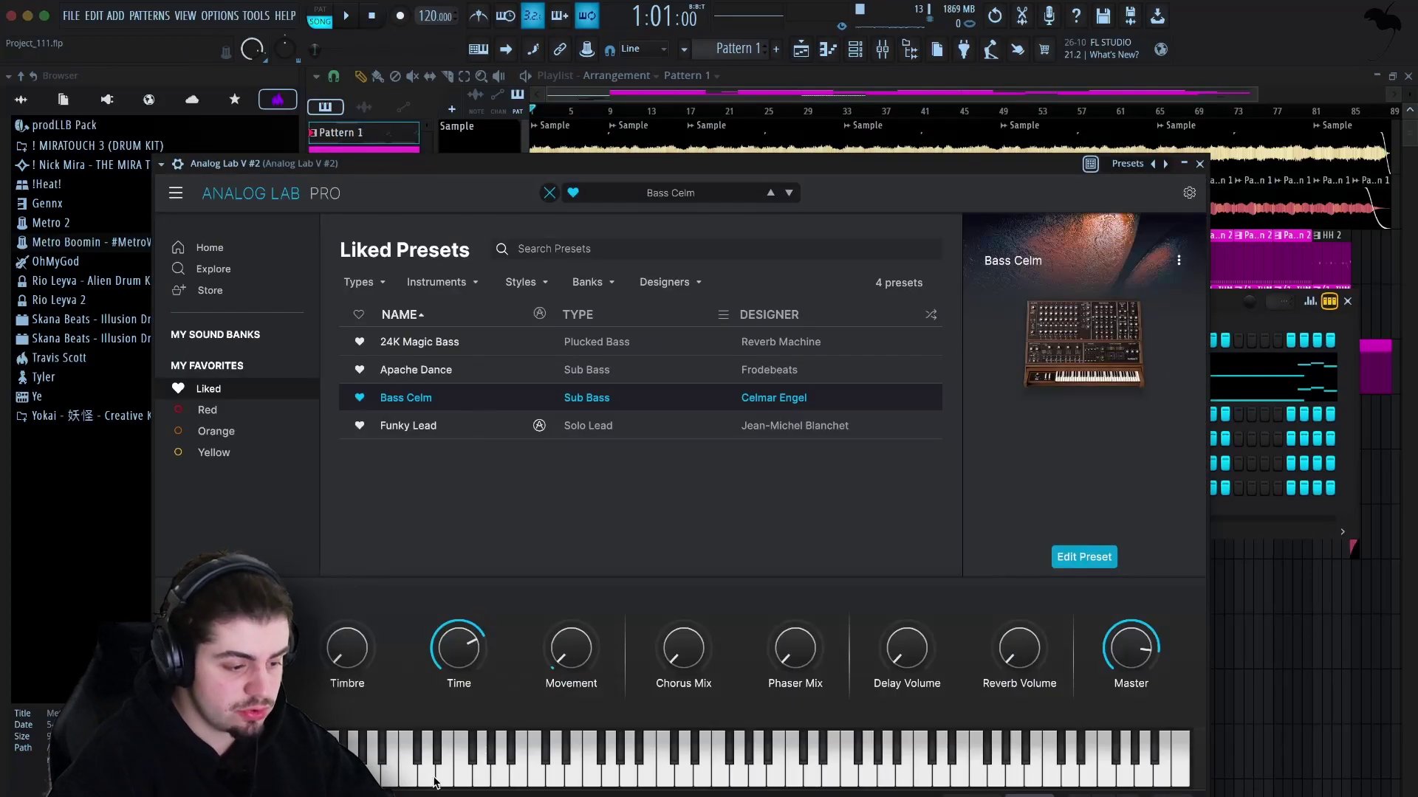
left_click(537, 768)
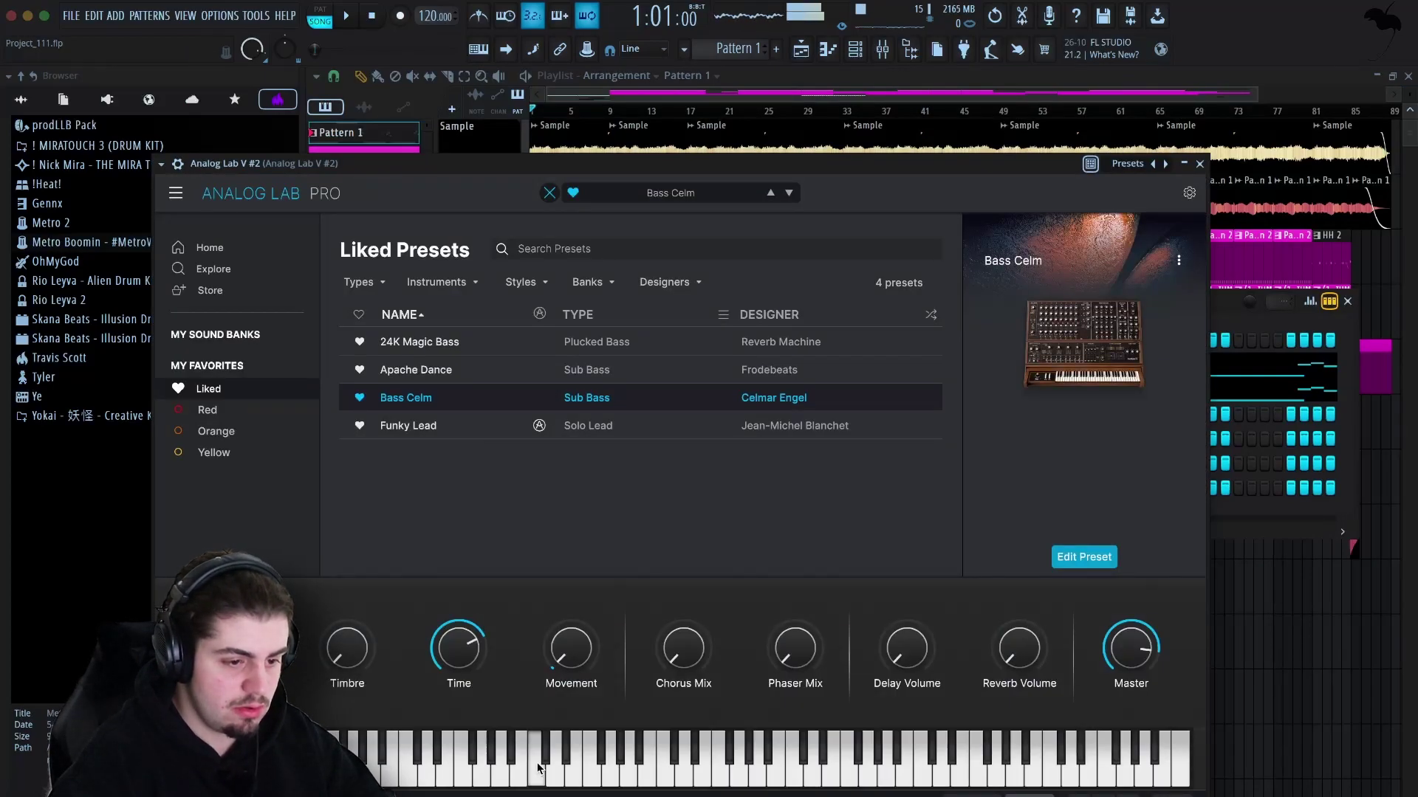
key("F9")
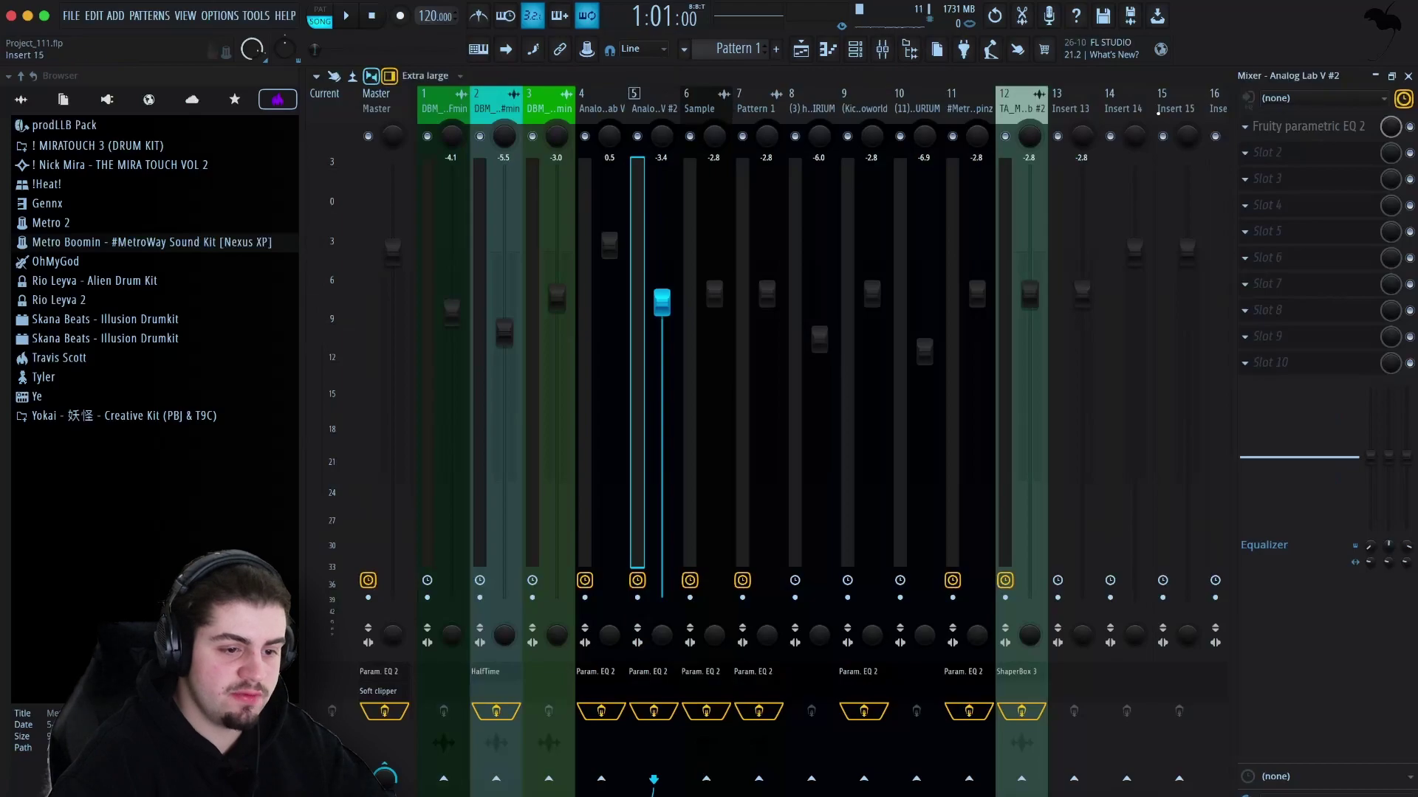
left_click(1283, 127)
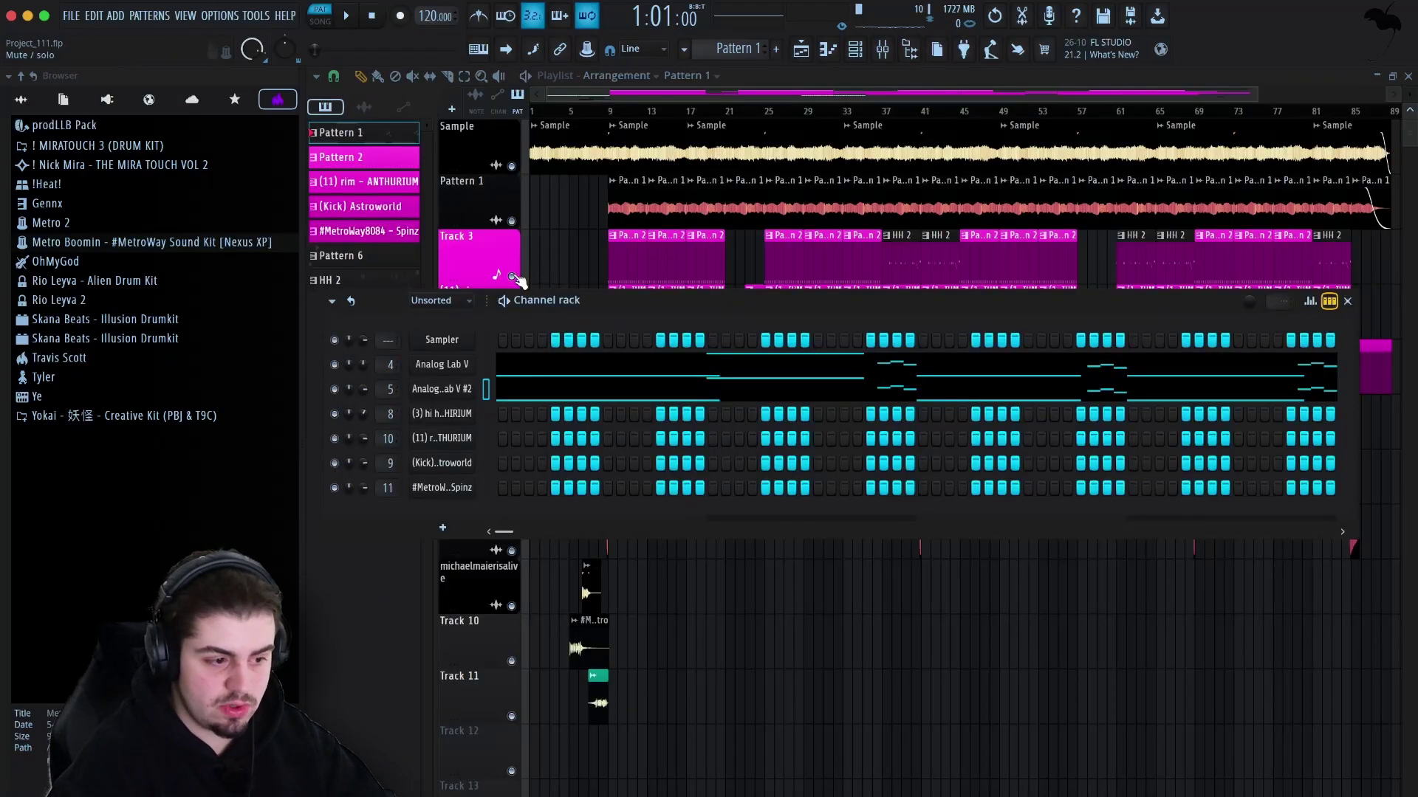
- Play Pattern 1 together with the choir, brass and flute loops from bar 109
key("space")
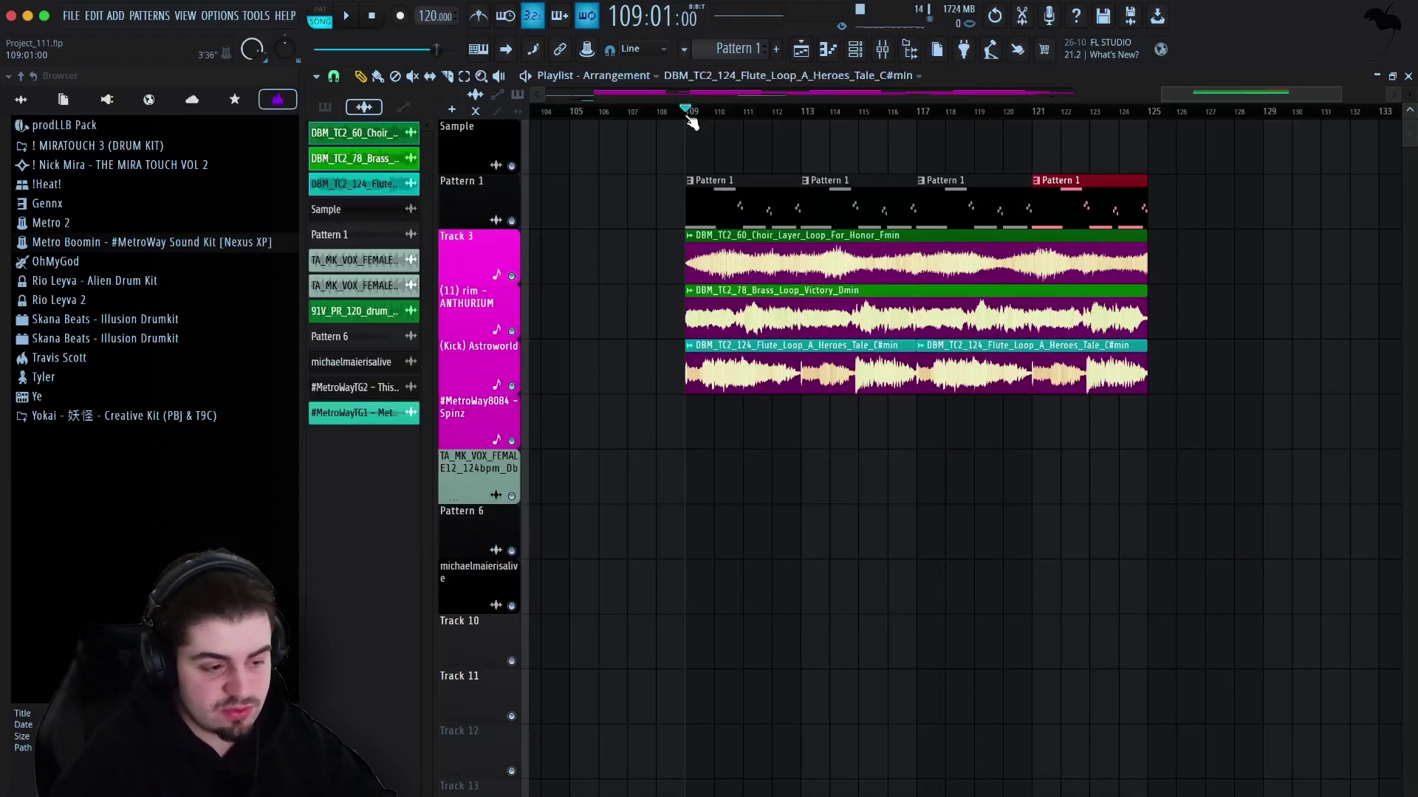
key("space")
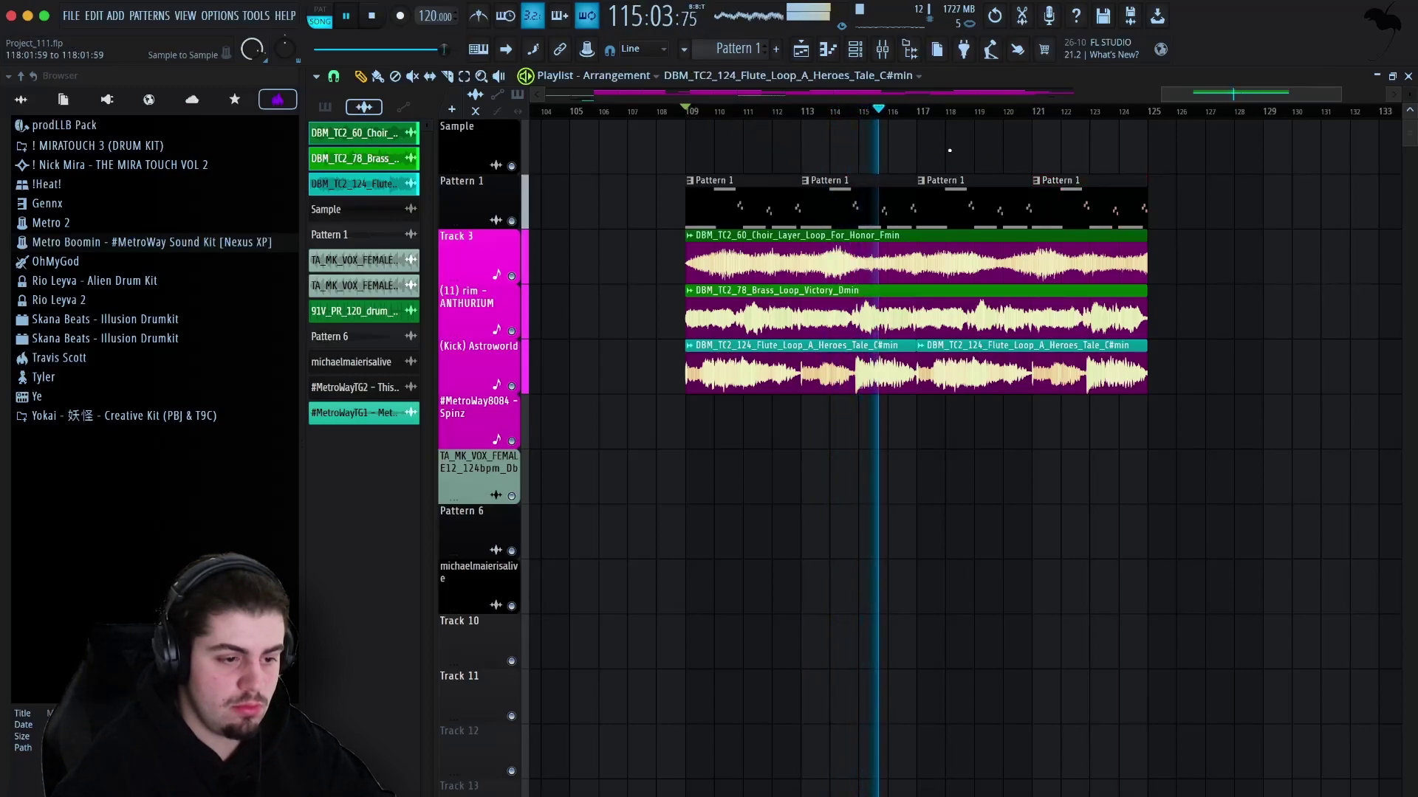
left_click_drag(953, 158, 1098, 211)
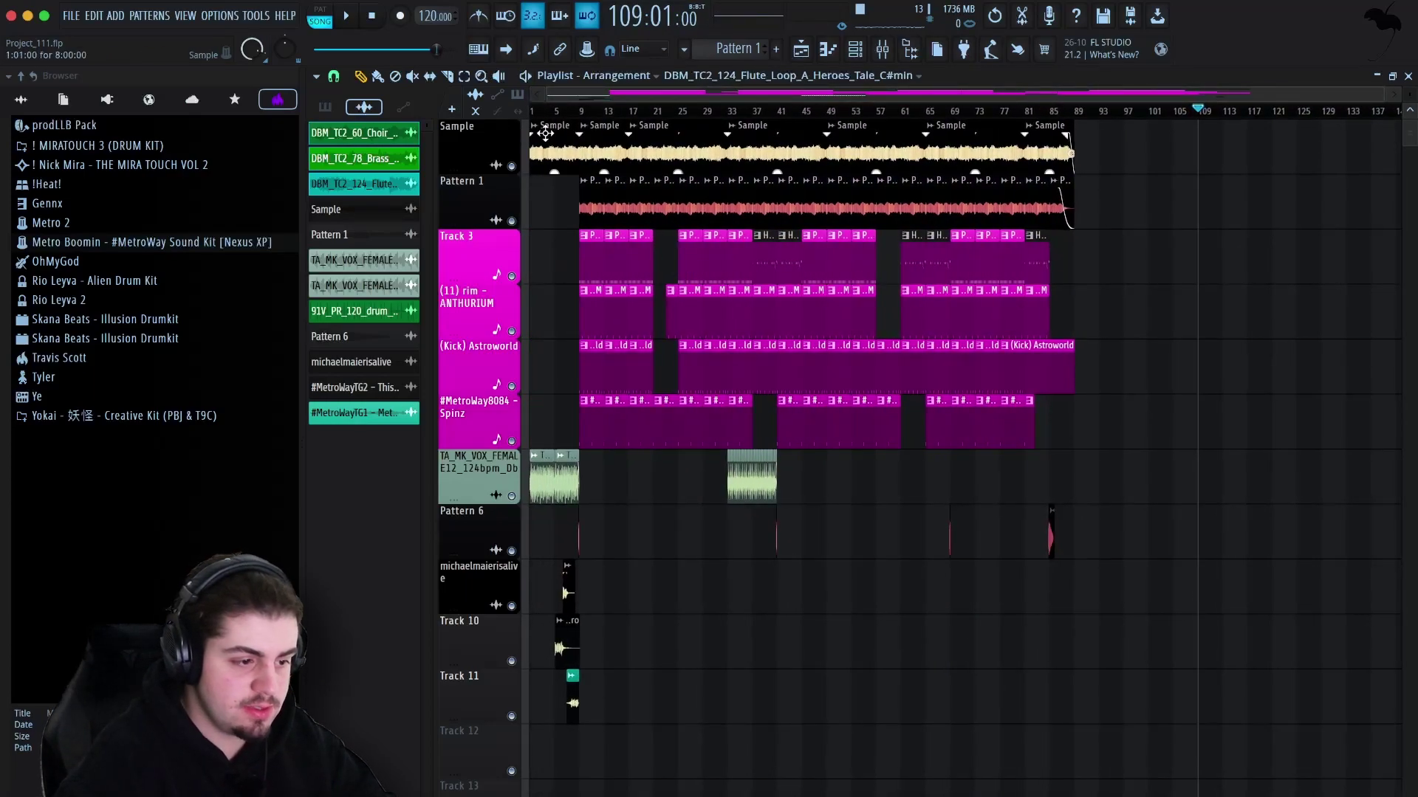
- Check the Reverse and time-stretching settings of the Sample and Pattern 1 audio clips
double_click(552, 146)
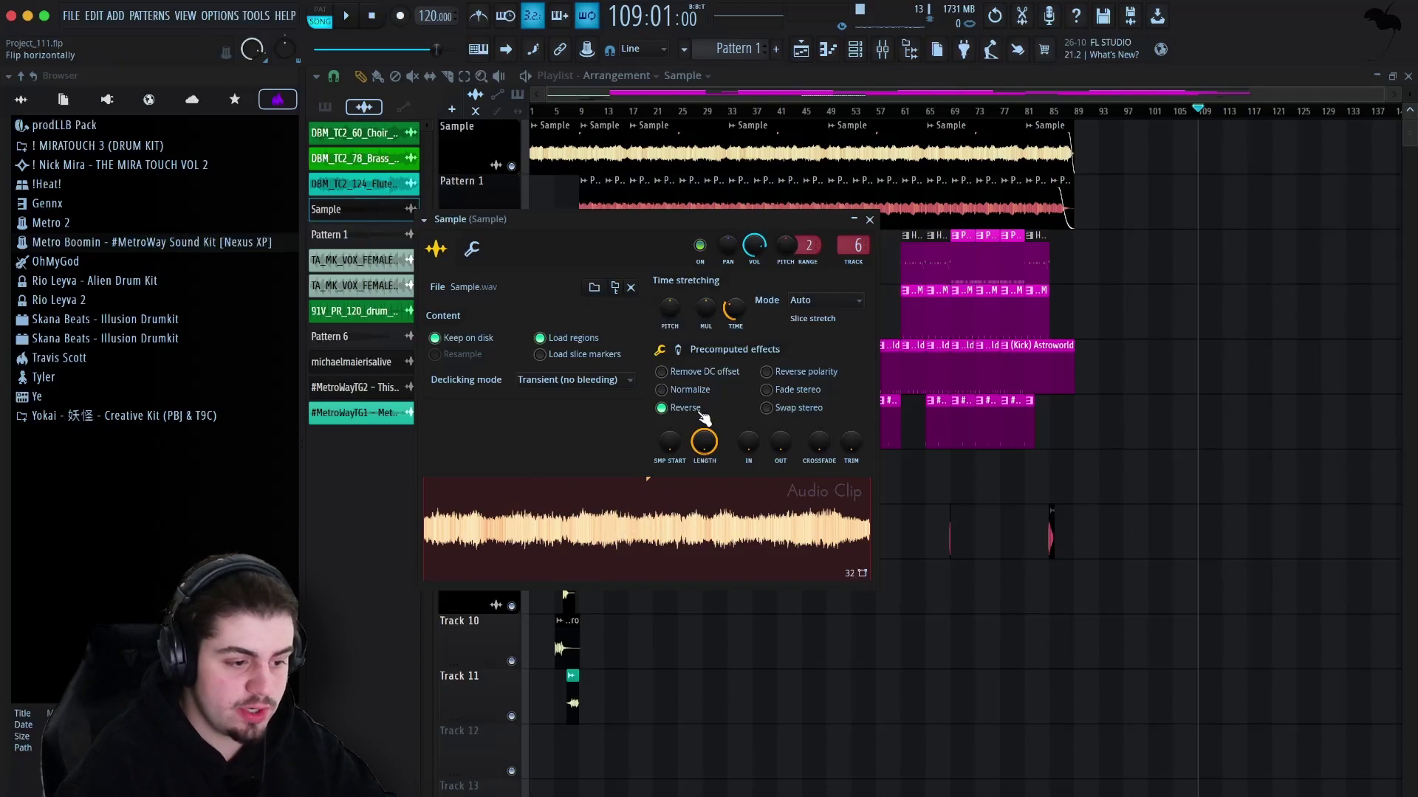
left_click(870, 220)
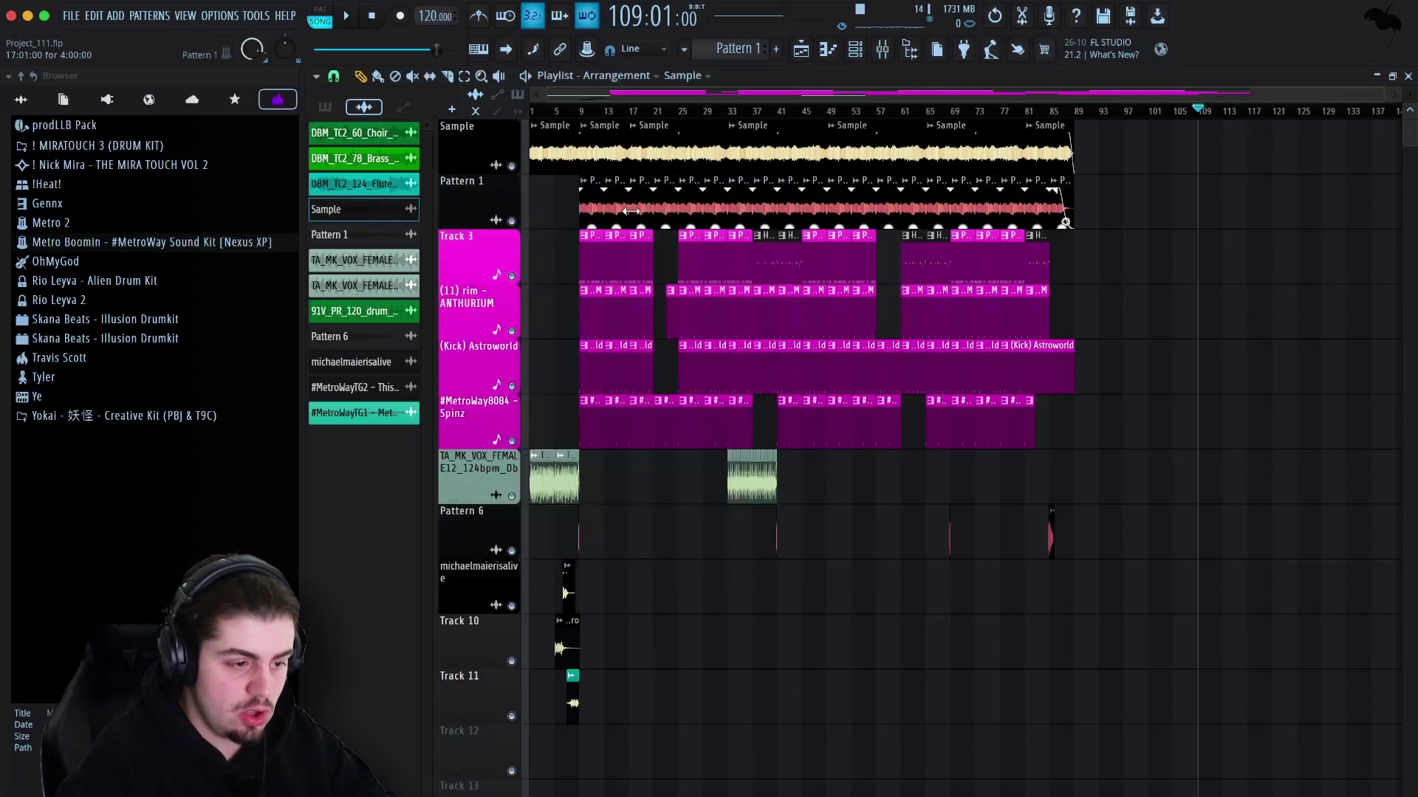
double_click(591, 206)
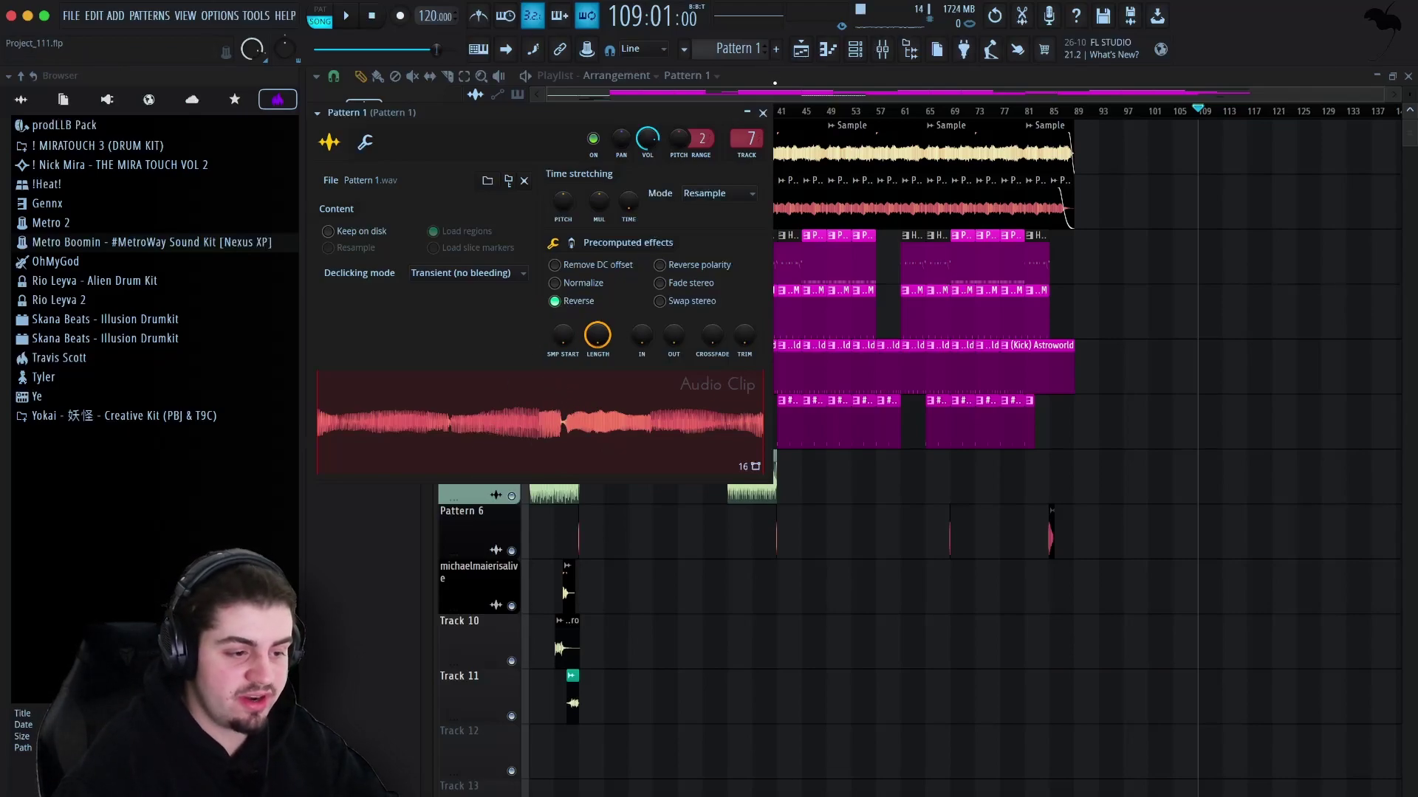
left_click(763, 113)
- Play the reversed Pattern 1 and Sample clips from bar 109 and switch the time display to minutes and seconds
scroll(898, 412, "up", 5)
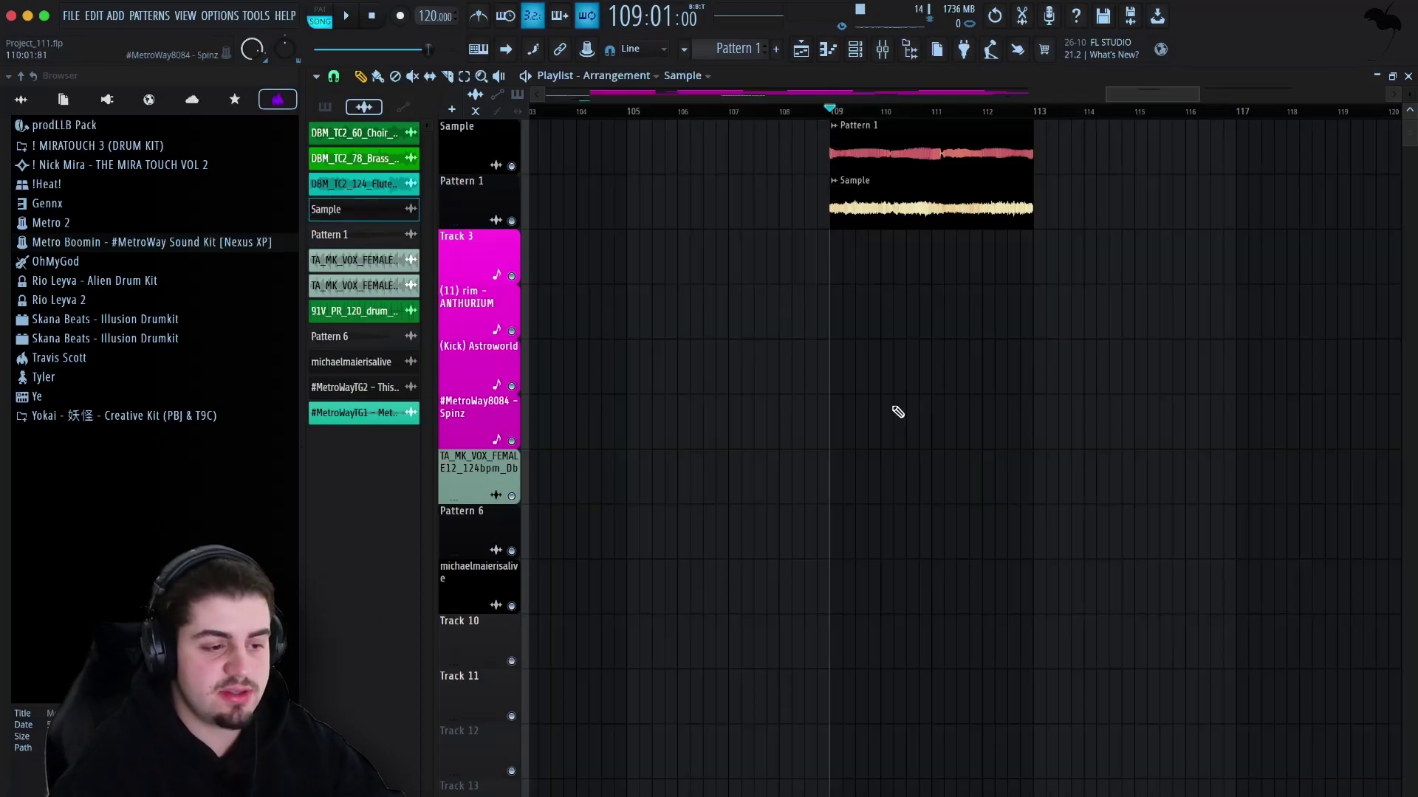
key("space")
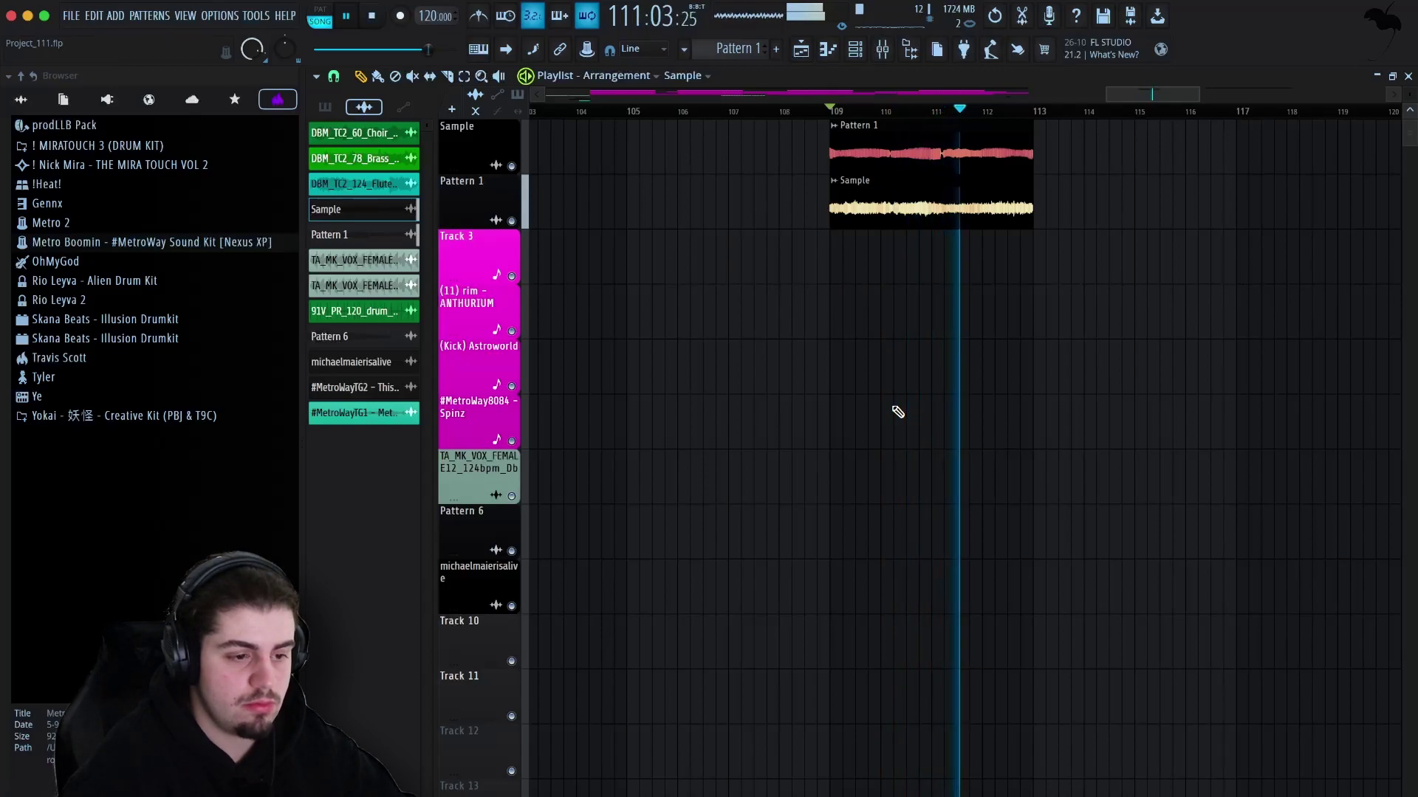
left_click(678, 28)
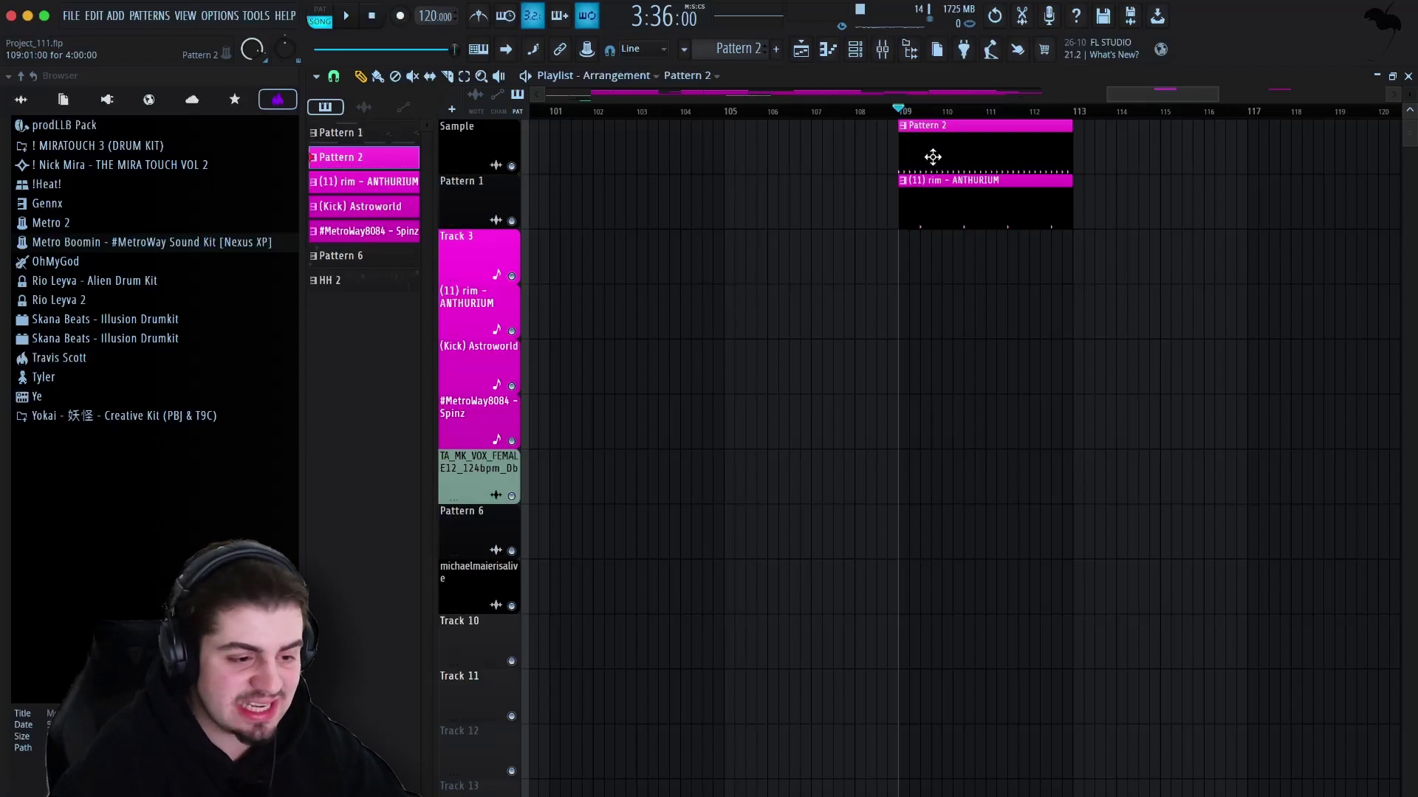
- Audition Pattern 2 and the rim pattern from bar 109, adding the (Kick) Astroworld and #MetroWay8084 - Spinz patterns
key("space")
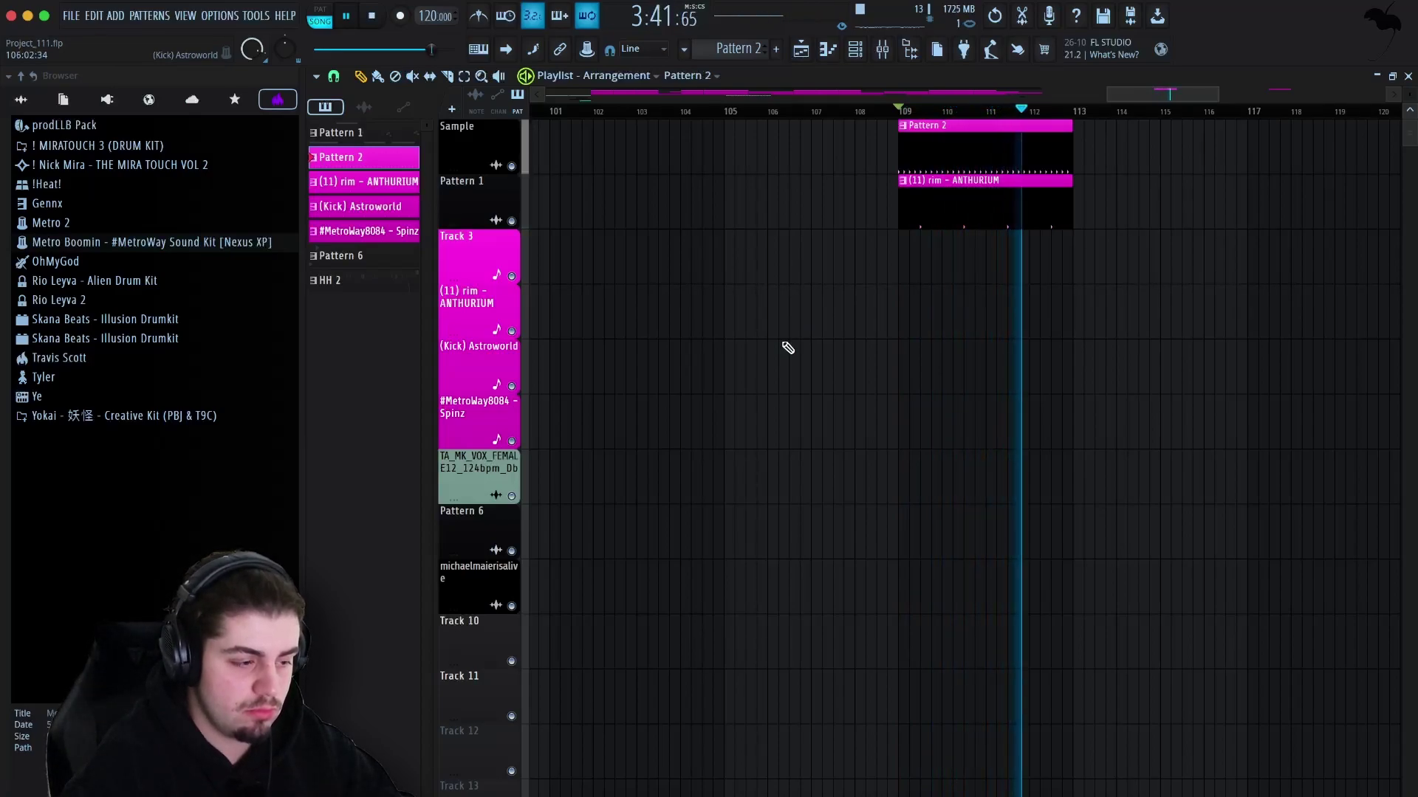
left_click(366, 208)
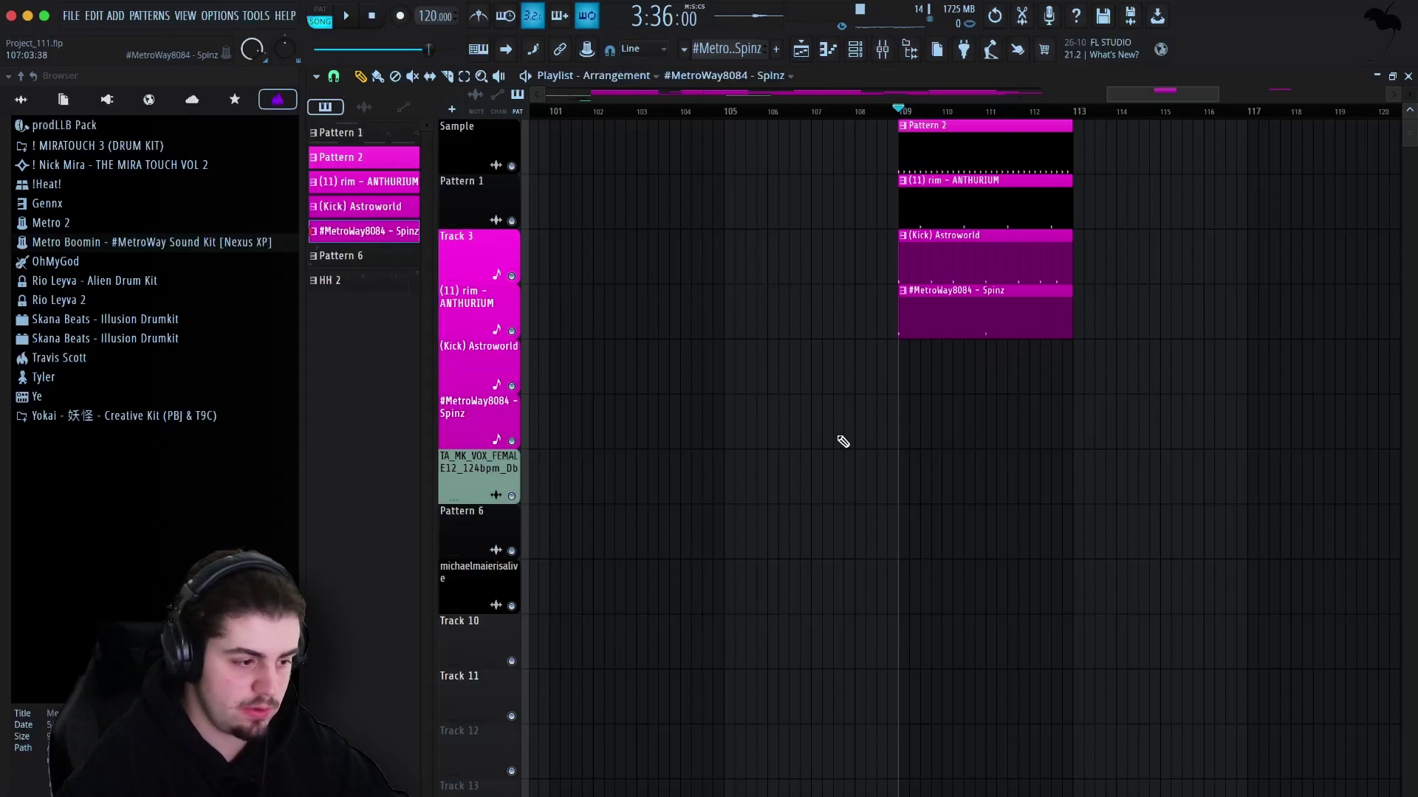
key("space")
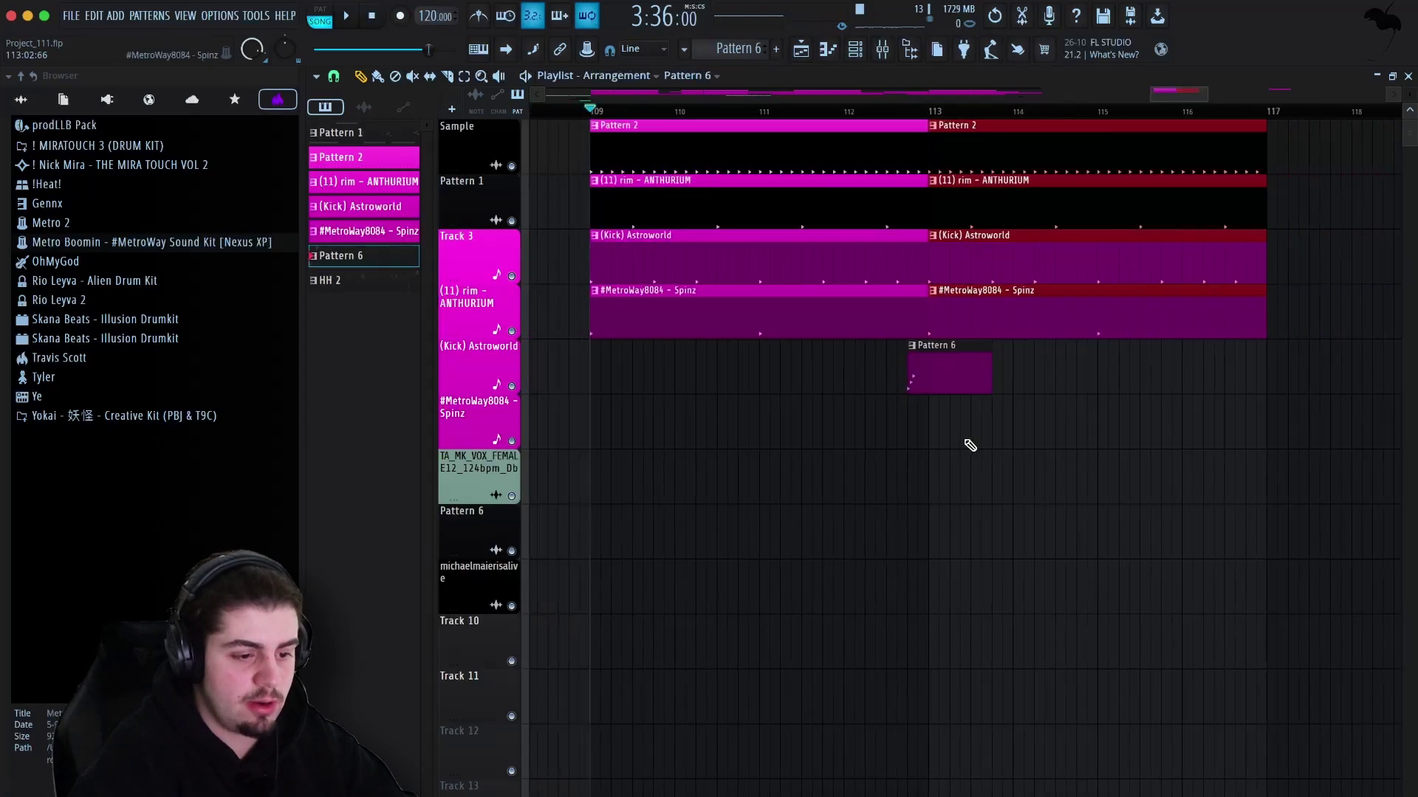
- Audition Pattern 6 leading into bar 113, and HH 2 at bar 109 in place of Pattern 2
scroll(968, 443, "down", 2)
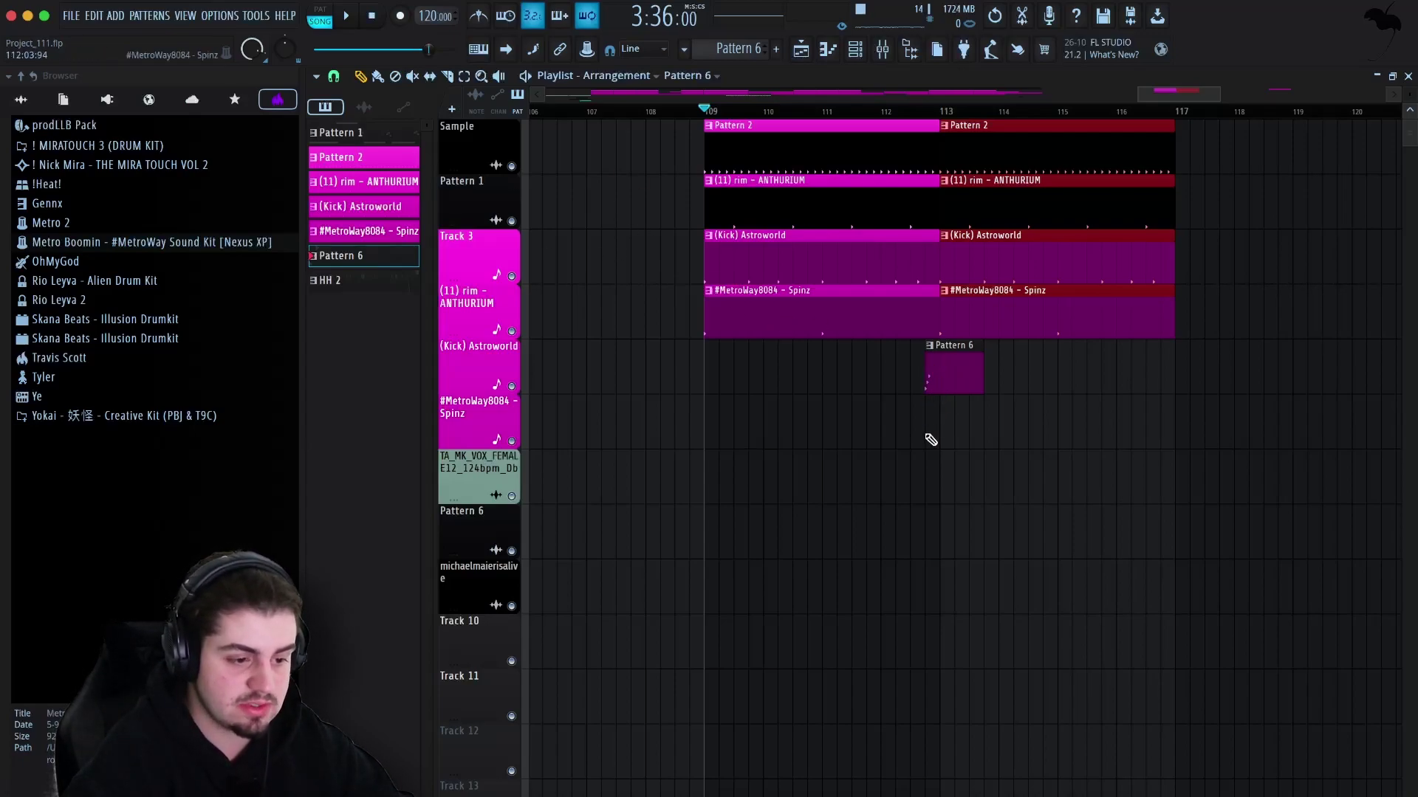
left_click(906, 112)
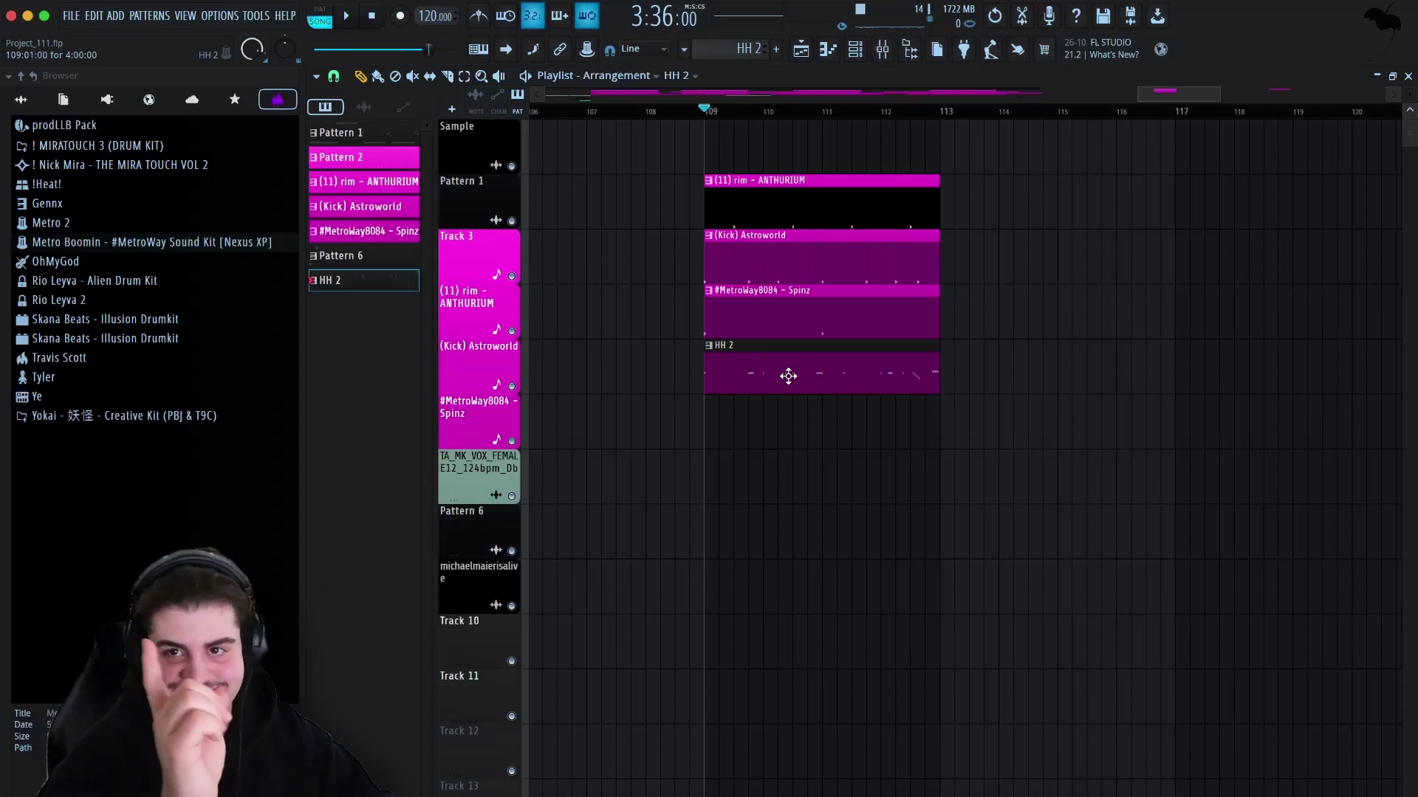
key("space")
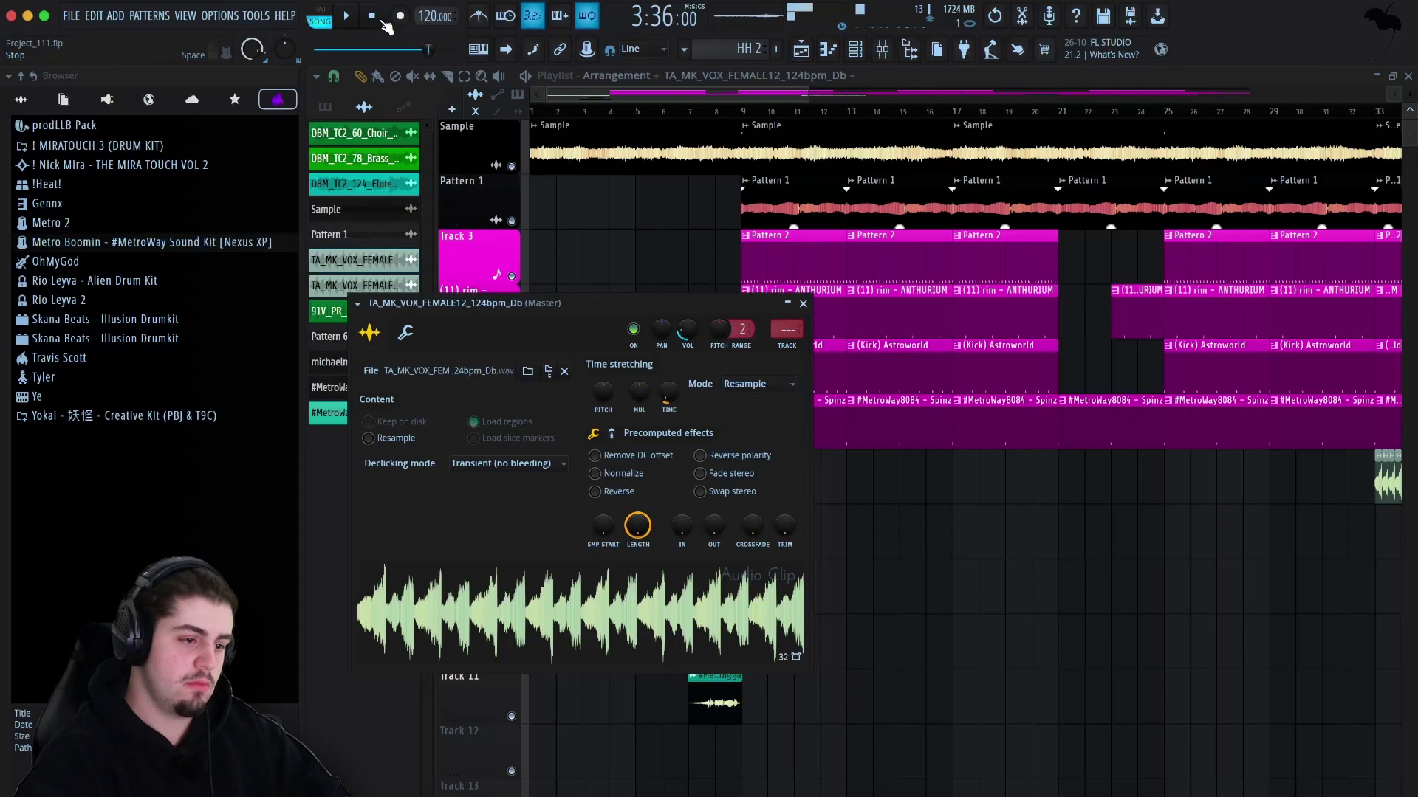
- Close the vocal clip's settings and examine the vocal, Pattern 6 and producer tag clips in the intro up to bar 9
left_click(803, 304)
scroll(680, 544, "down", 2)
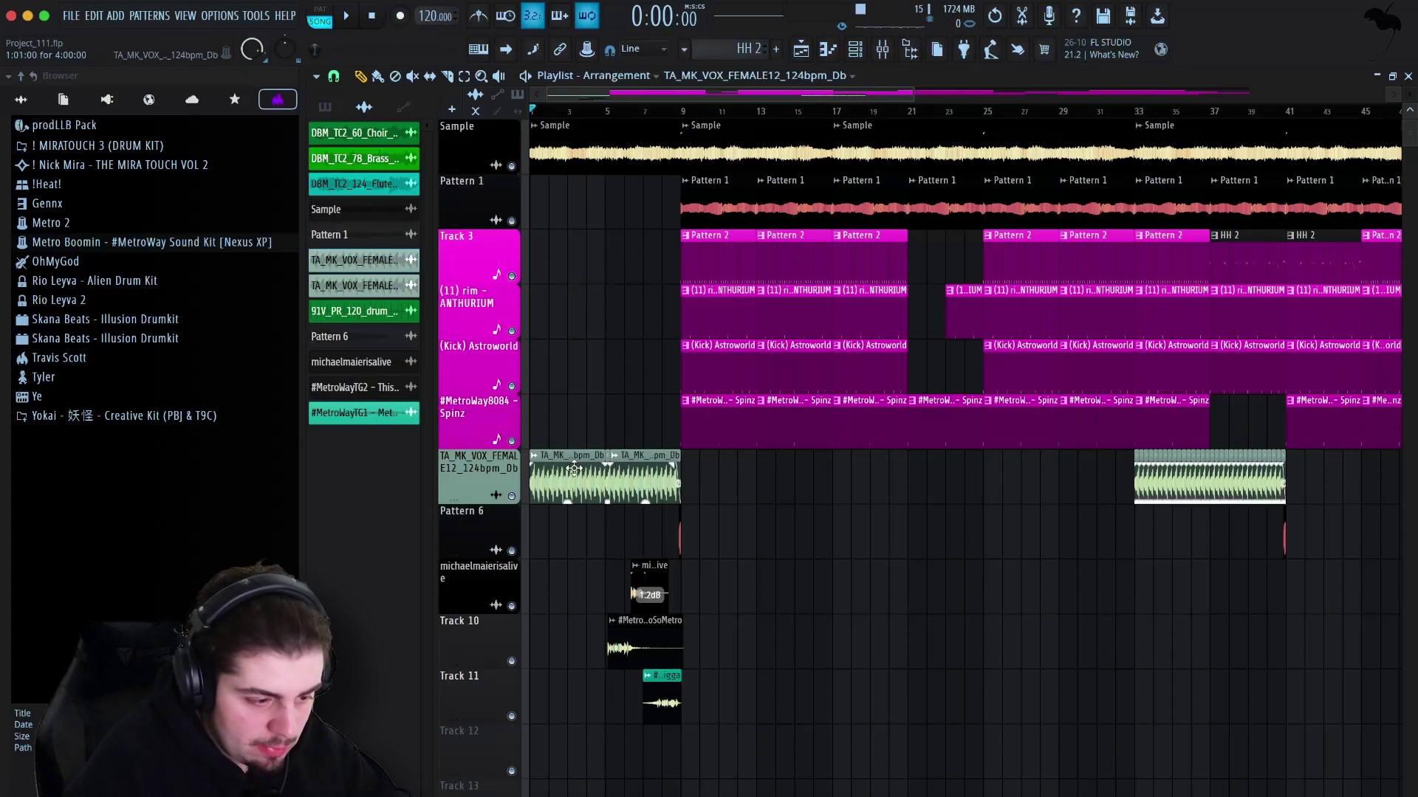
scroll(557, 482, "up", 5)
scroll(605, 491, "down", 2)
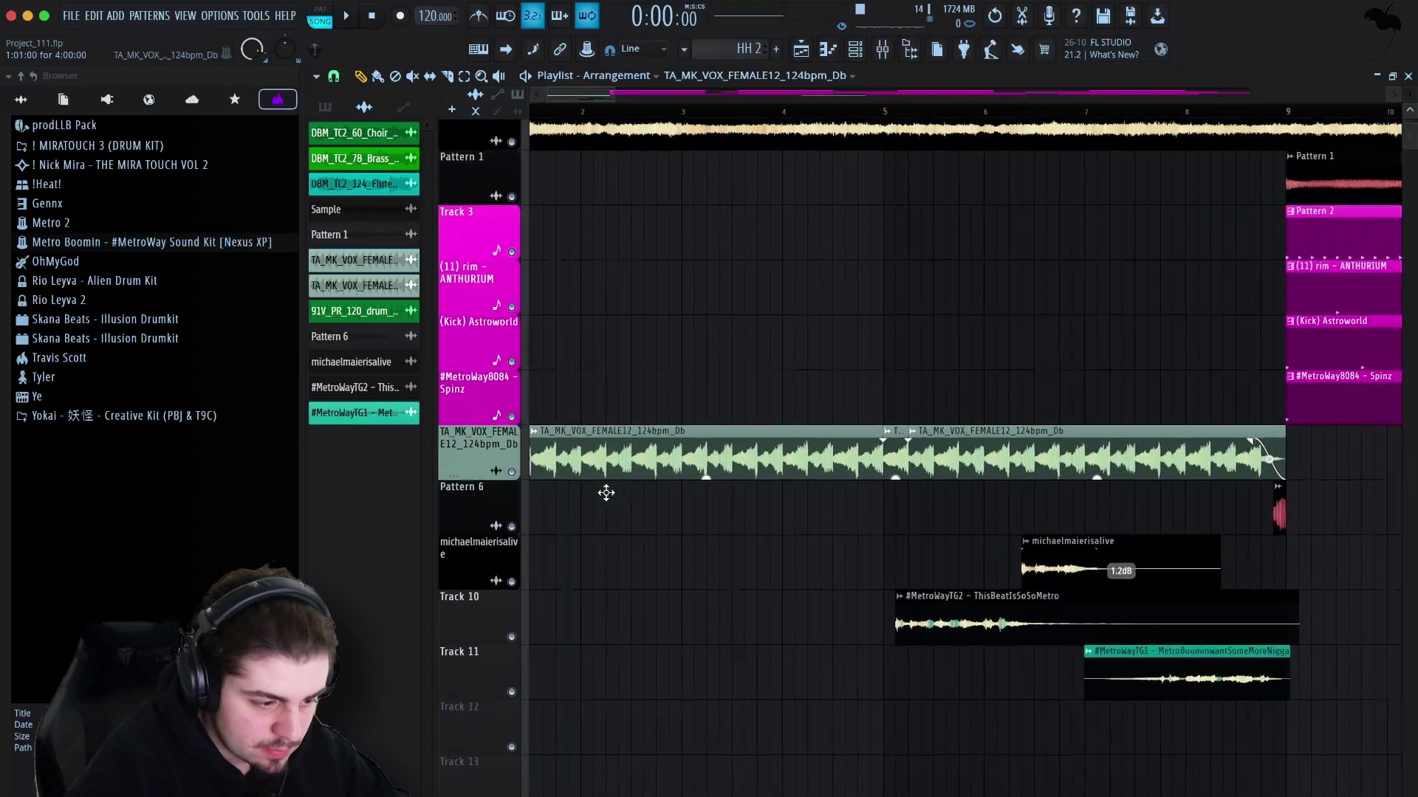
scroll(819, 489, "up", 2)
scroll(819, 489, "right", 5)
scroll(926, 536, "up", 4)
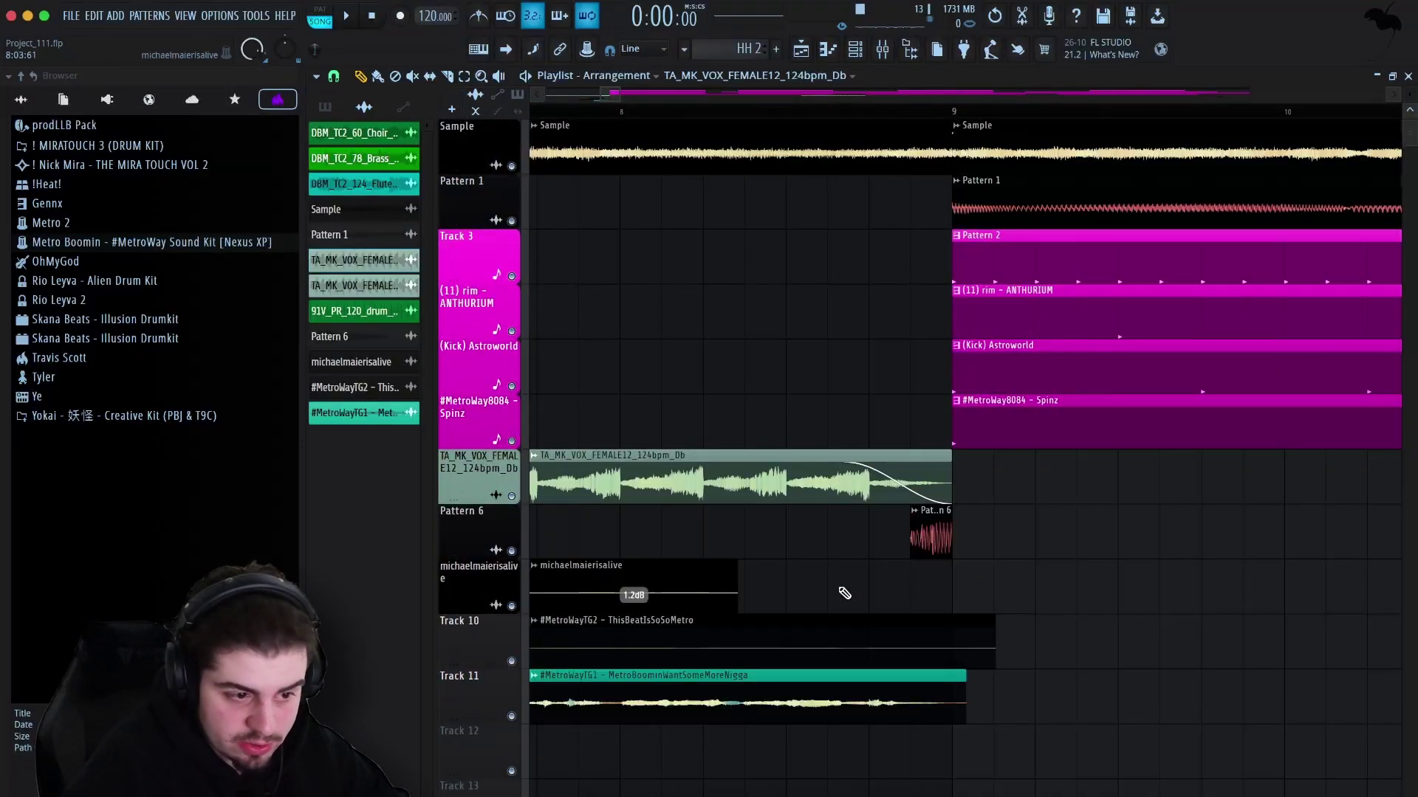
- Examine the chopped vocal clips and the Pattern 6 transition between bars 33 and 41
scroll(845, 593, "down", 5)
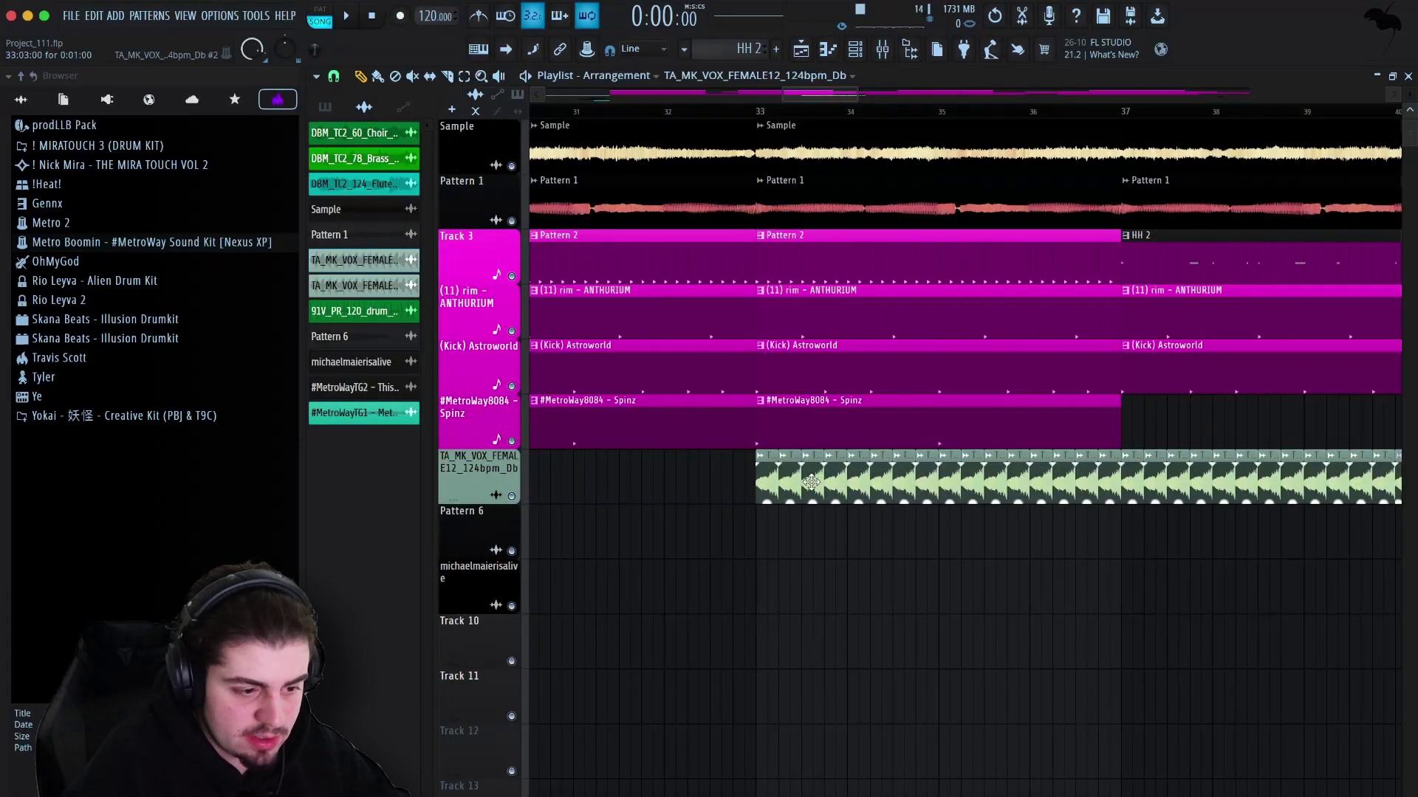
scroll(811, 482, "down", 1)
scroll(812, 485, "down", 6)
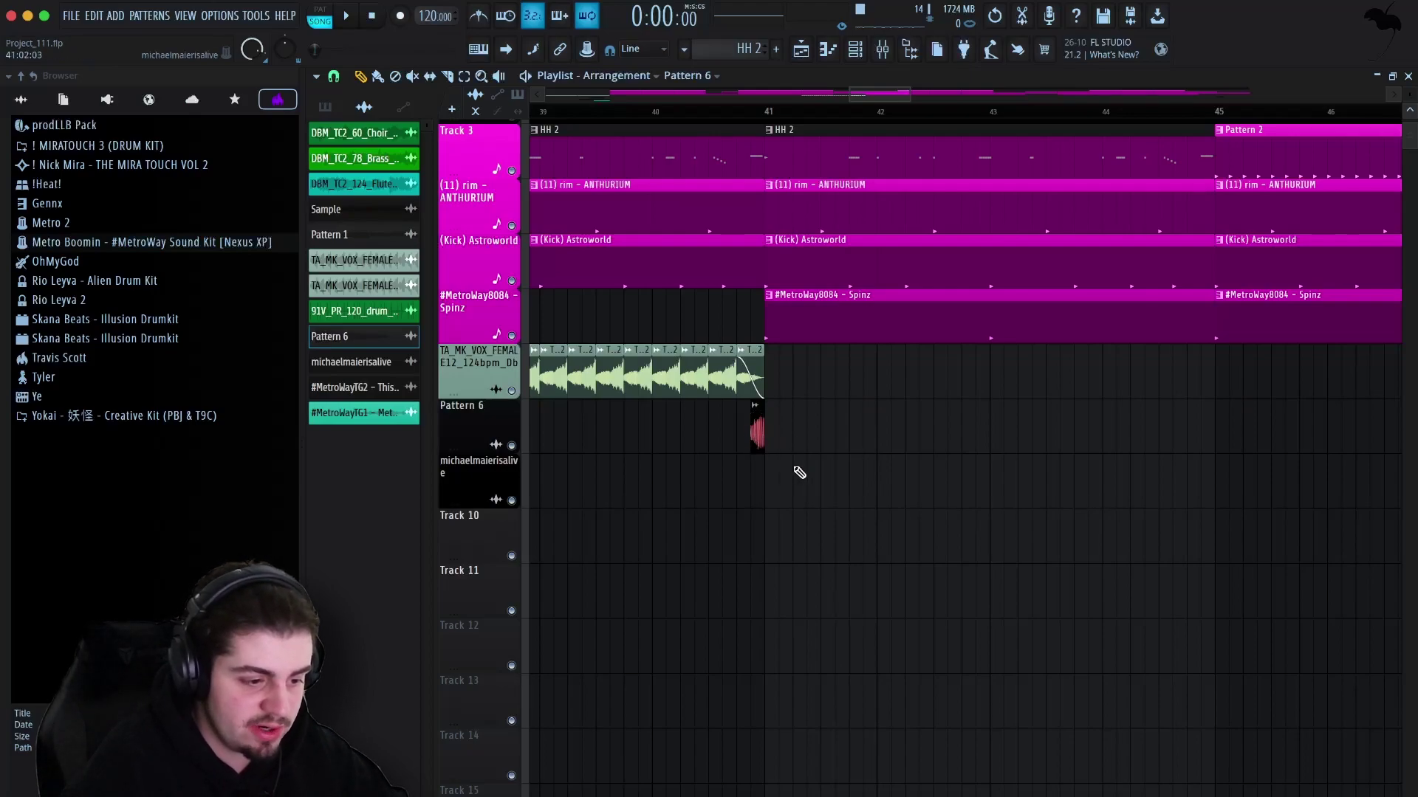
scroll(879, 435, "down", 10)
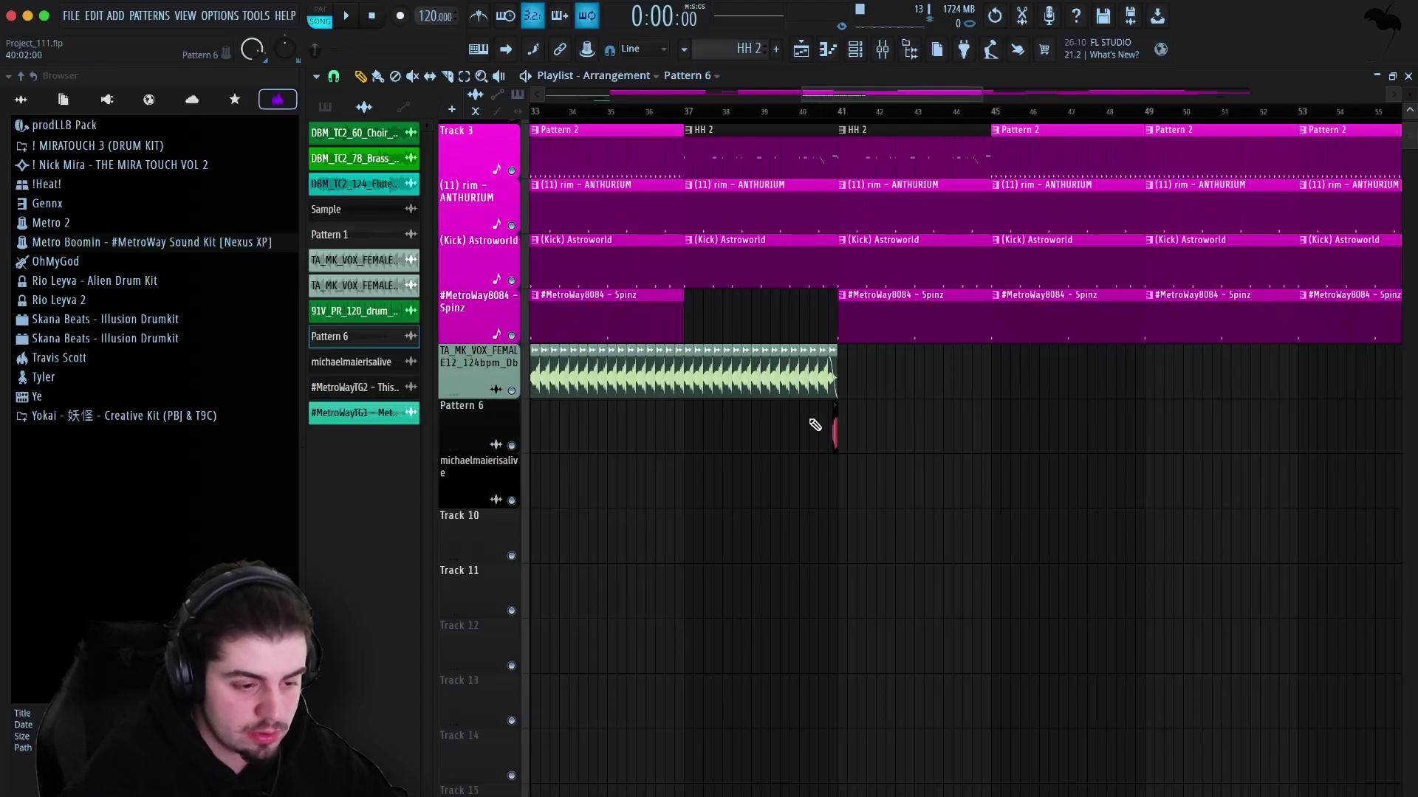
- Examine the Pattern 6 transitions and the drum pattern variations from bar 45 to the ending at bar 89
scroll(970, 508, "right", 20)
scroll(971, 508, "up", 2)
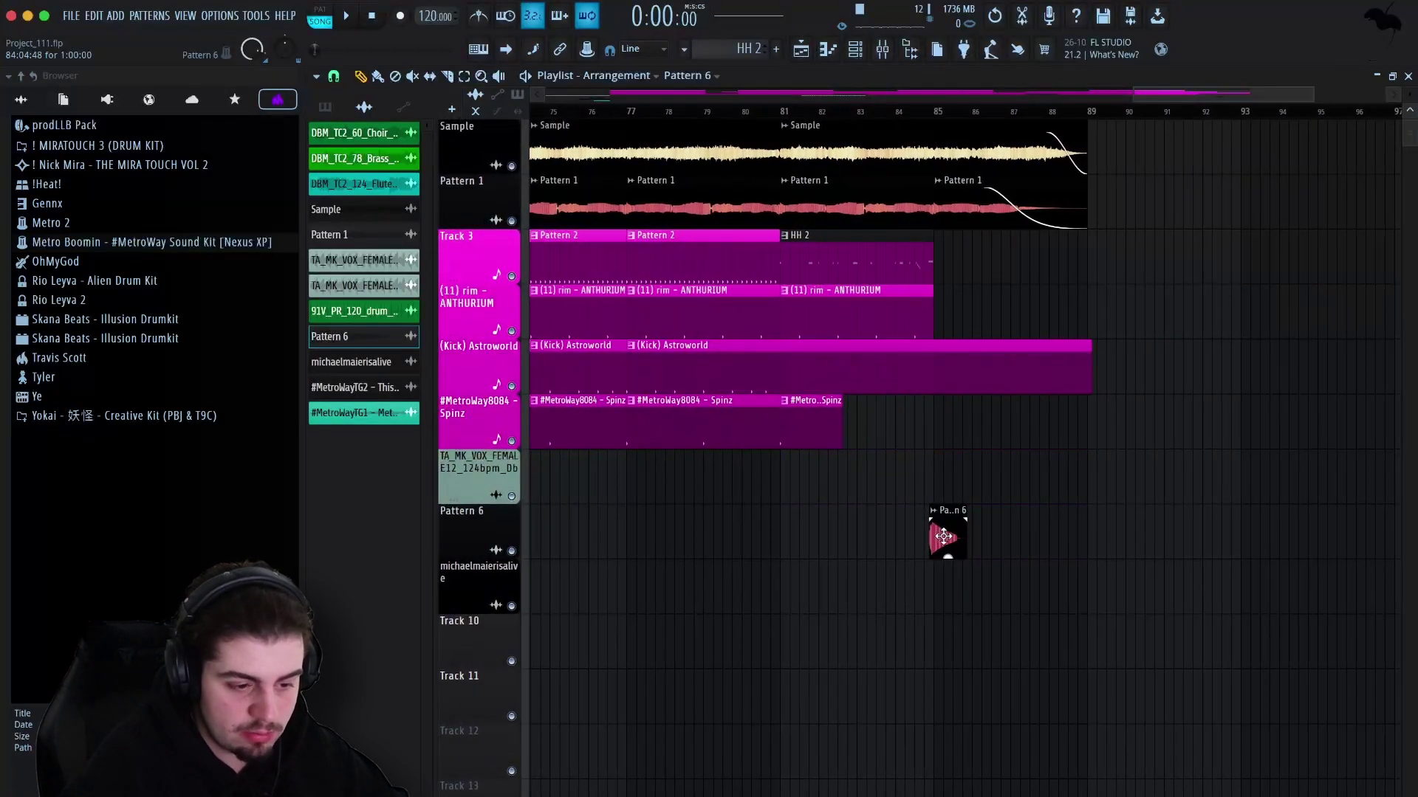
scroll(863, 553, "down", 5)
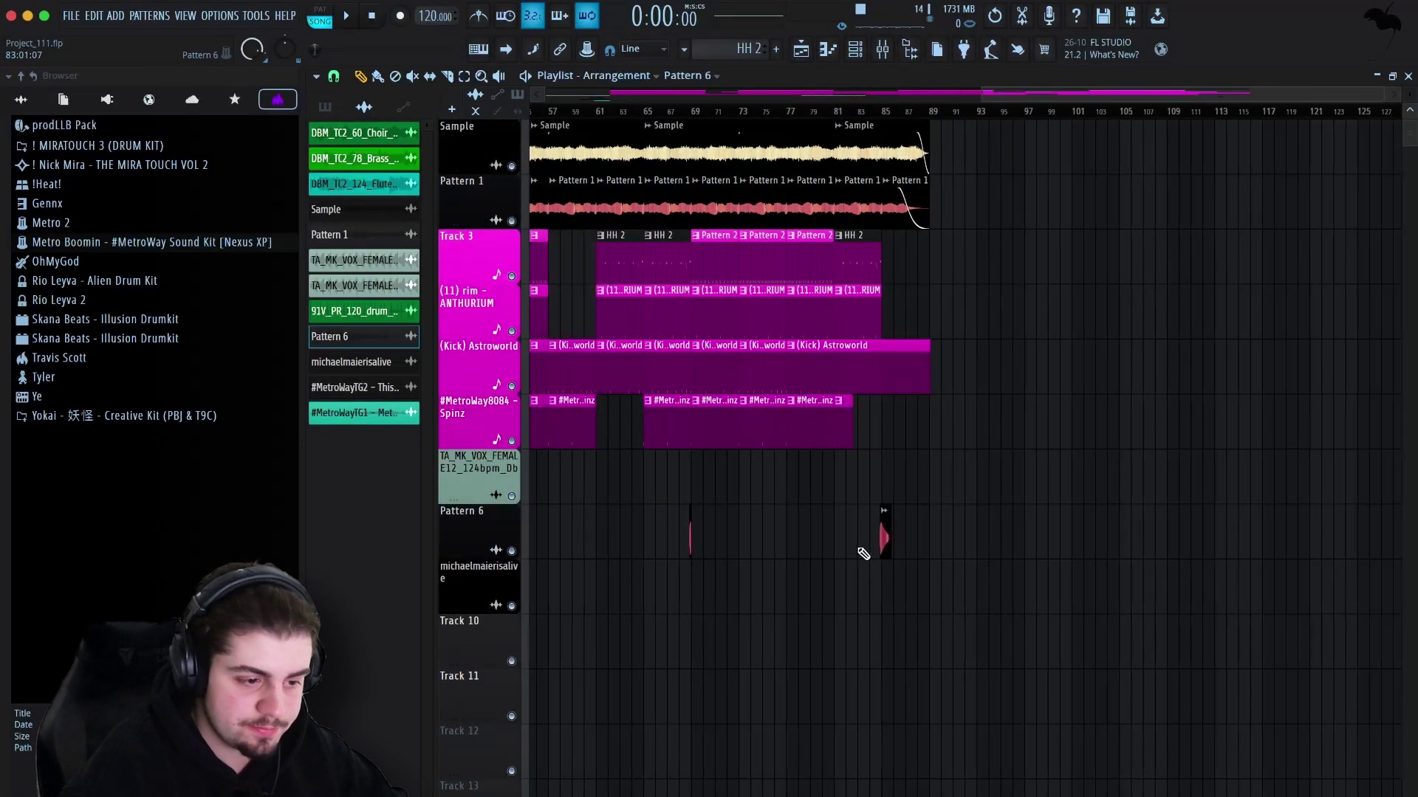
scroll(883, 567, "left", 3)
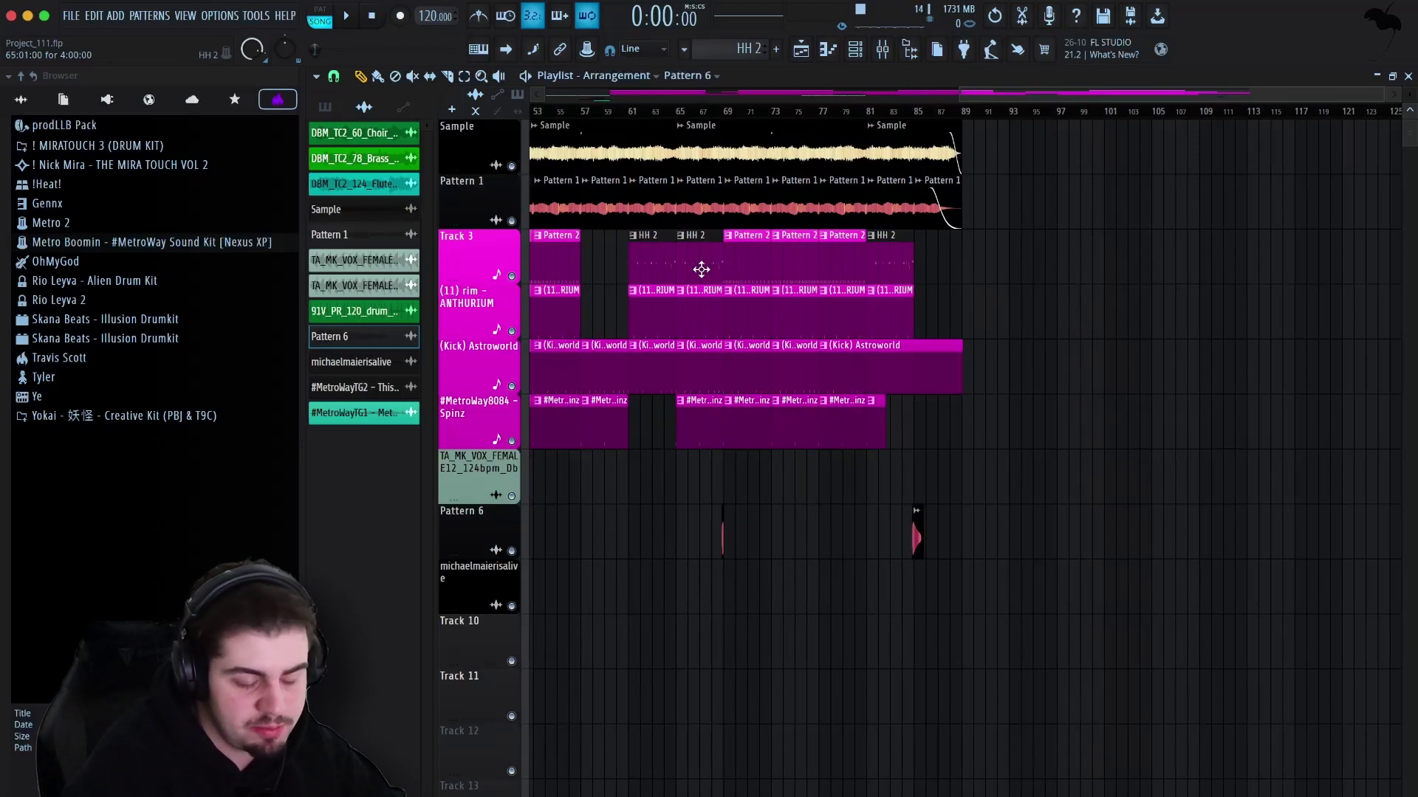
scroll(573, 564, "left", 15)
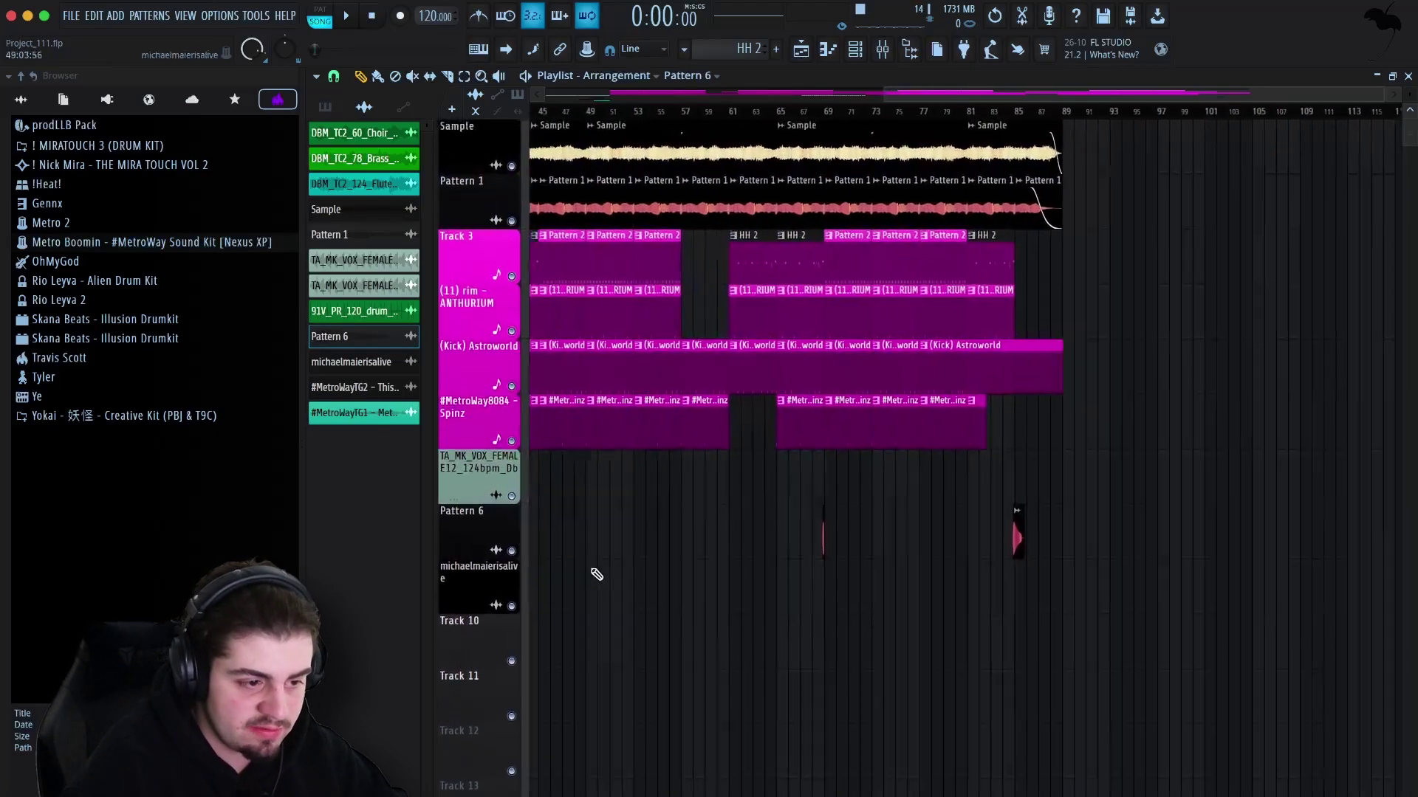
scroll(593, 629, "up", 5)
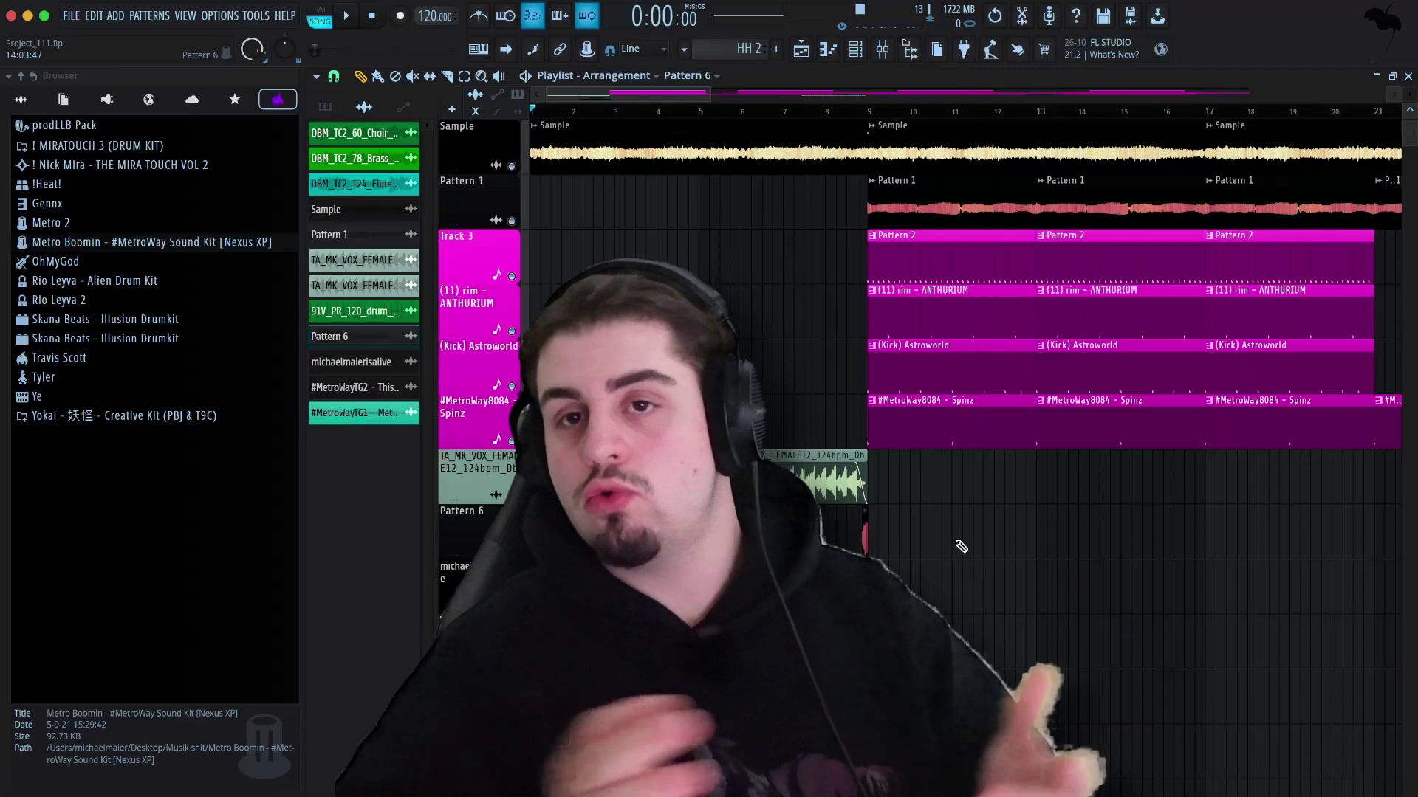
- Play the full arrangement from bar 1
key("space")
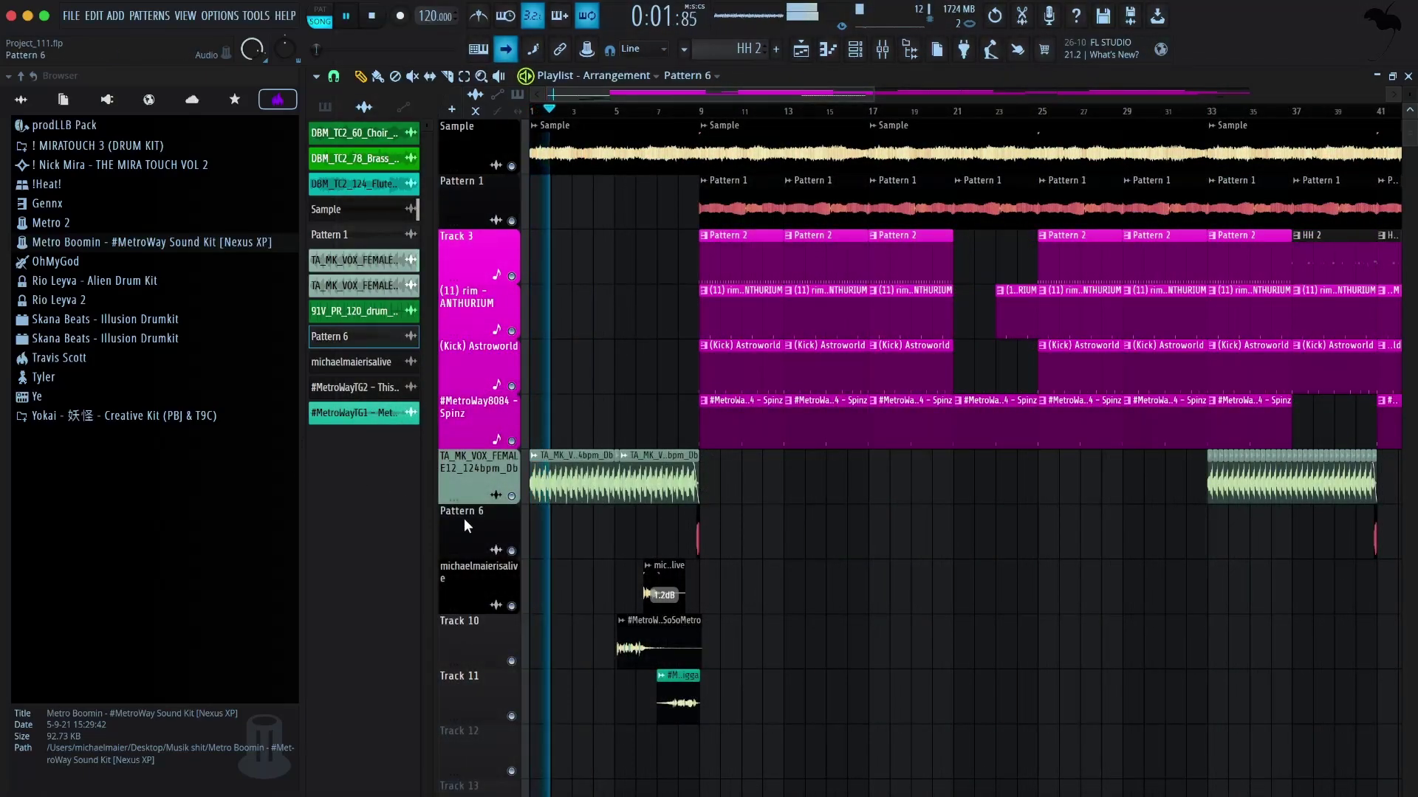